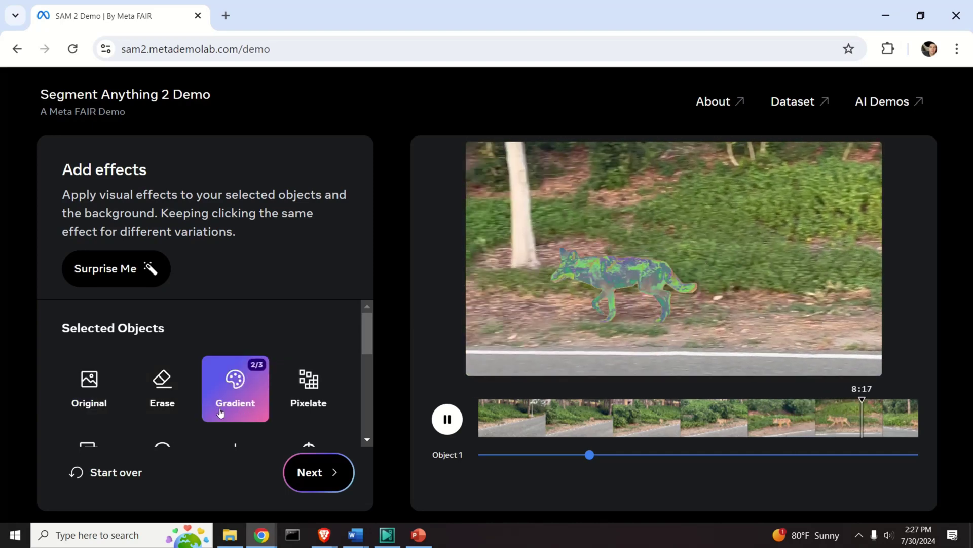
Step: Preview the burst and spotlight effects on the coyote, ending back on burst
{"action": "scroll", "coordinate": [223, 411], "scroll_direction": "down", "scroll_amount": 1}
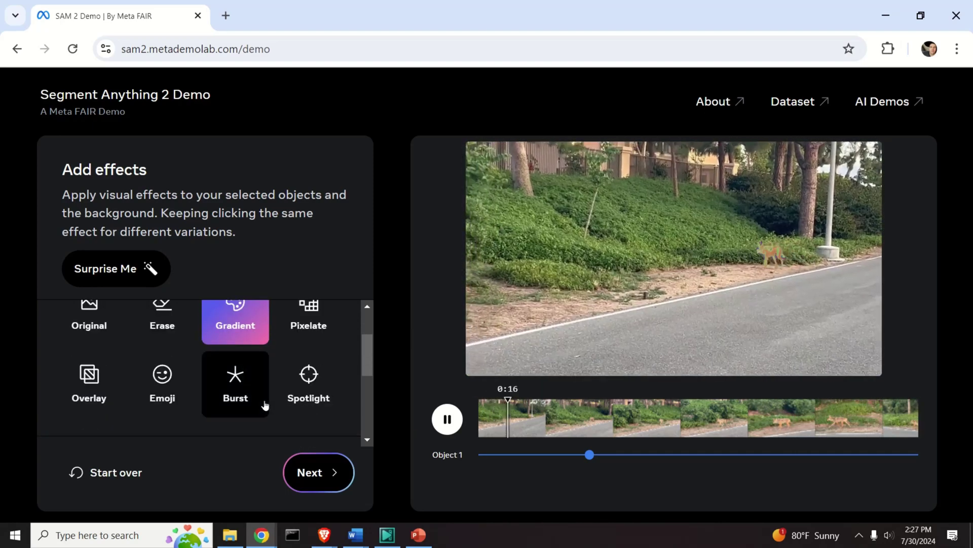
{"action": "left_click", "coordinate": [247, 404]}
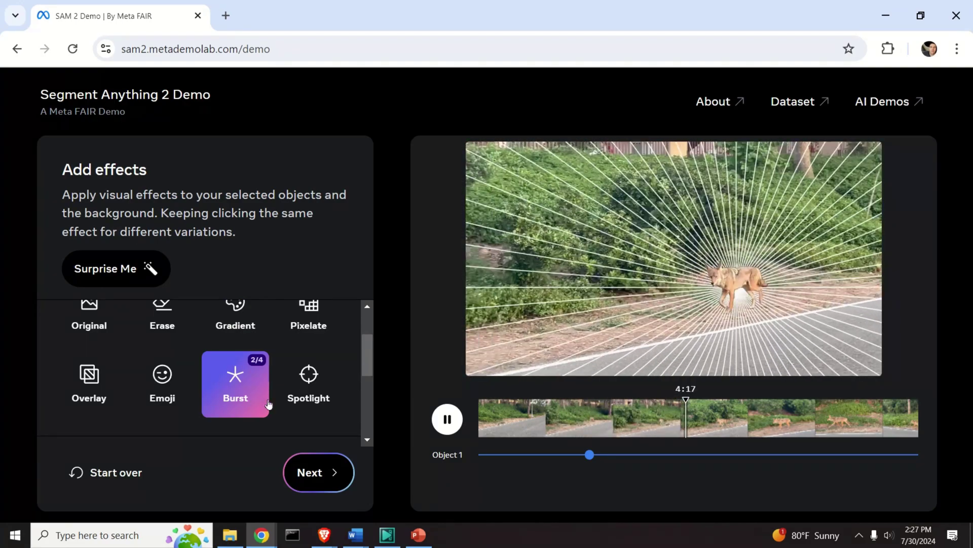
{"action": "left_click", "coordinate": [309, 399]}
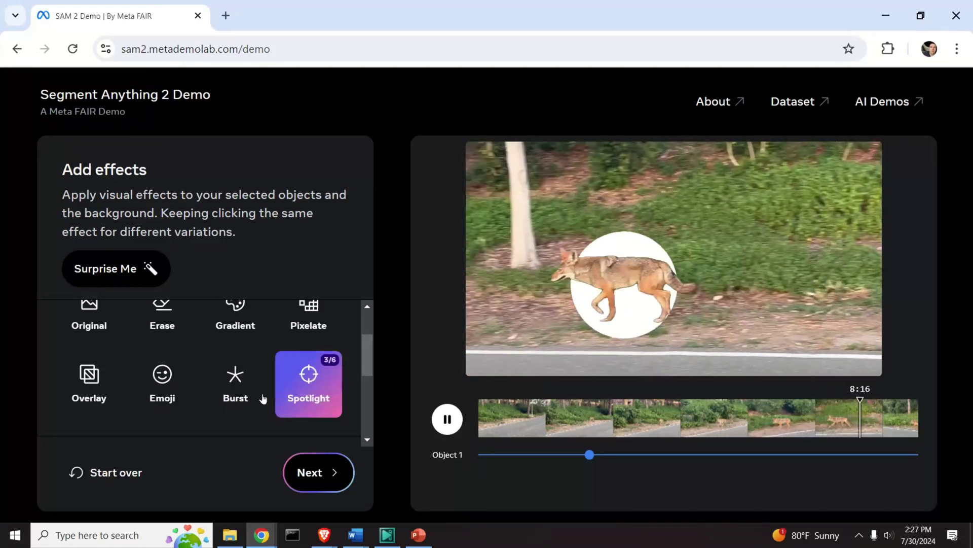
{"action": "left_click", "coordinate": [231, 398]}
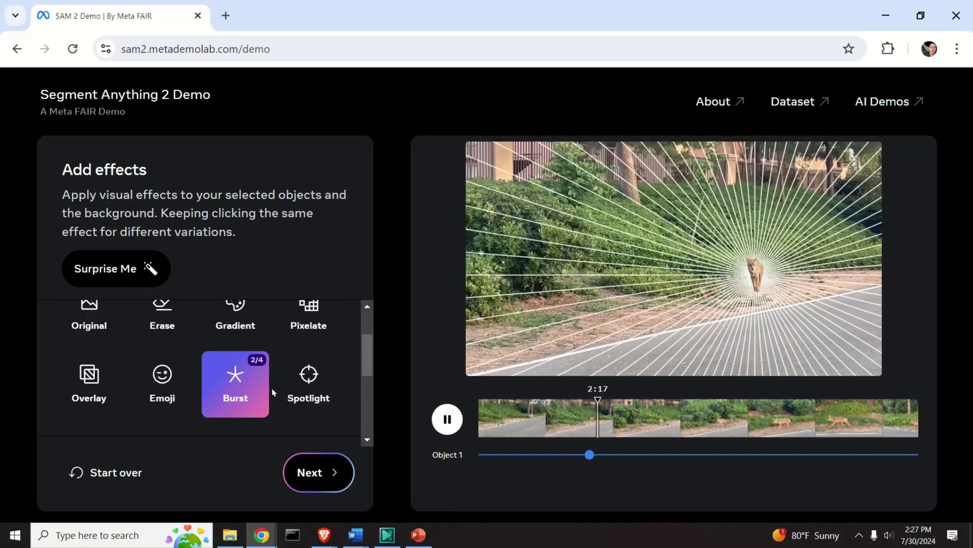
Step: Try gradient, pixelate and erase on the coyote, then restore its Original look
{"action": "scroll", "coordinate": [272, 392], "scroll_direction": "up", "scroll_amount": 2}
{"action": "left_click", "coordinate": [263, 403]}
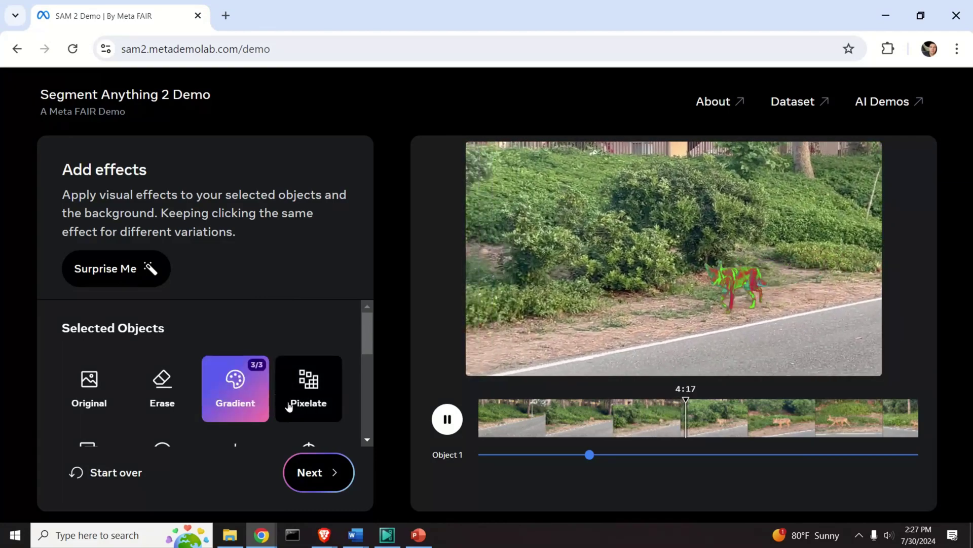
{"action": "left_click", "coordinate": [290, 404]}
{"action": "left_click", "coordinate": [214, 398]}
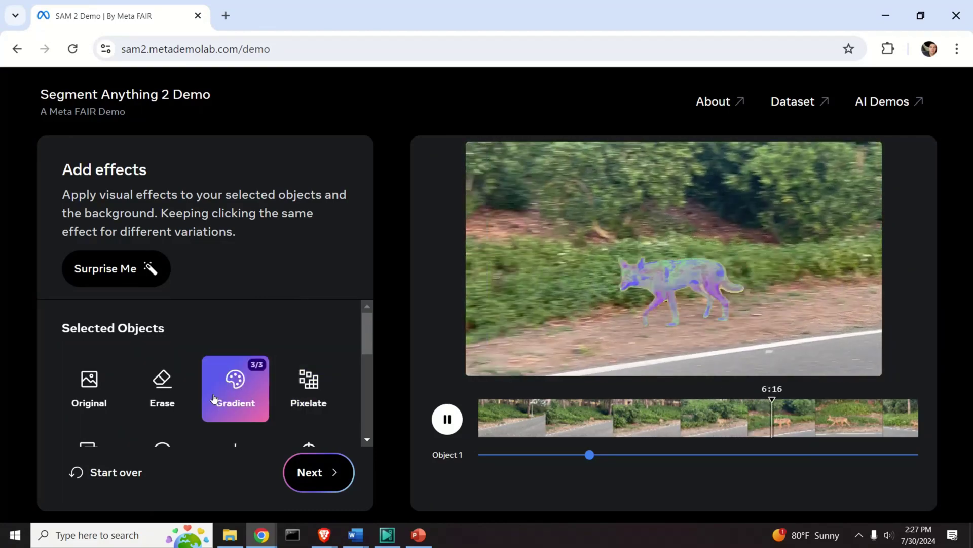
{"action": "left_click", "coordinate": [165, 398]}
{"action": "left_click", "coordinate": [102, 400]}
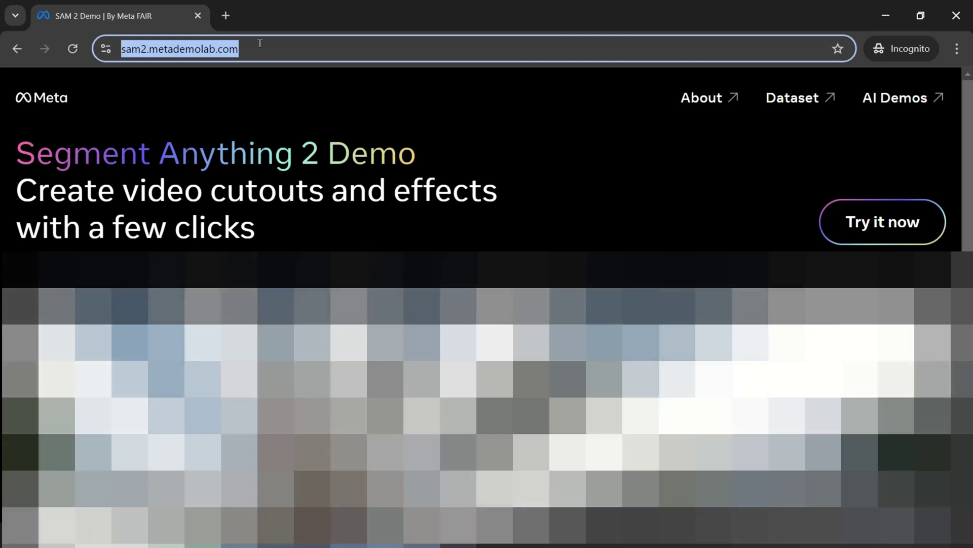
Step: Launch the SAM 2 demo from its landing page in the incognito window
{"action": "left_click", "coordinate": [289, 48]}
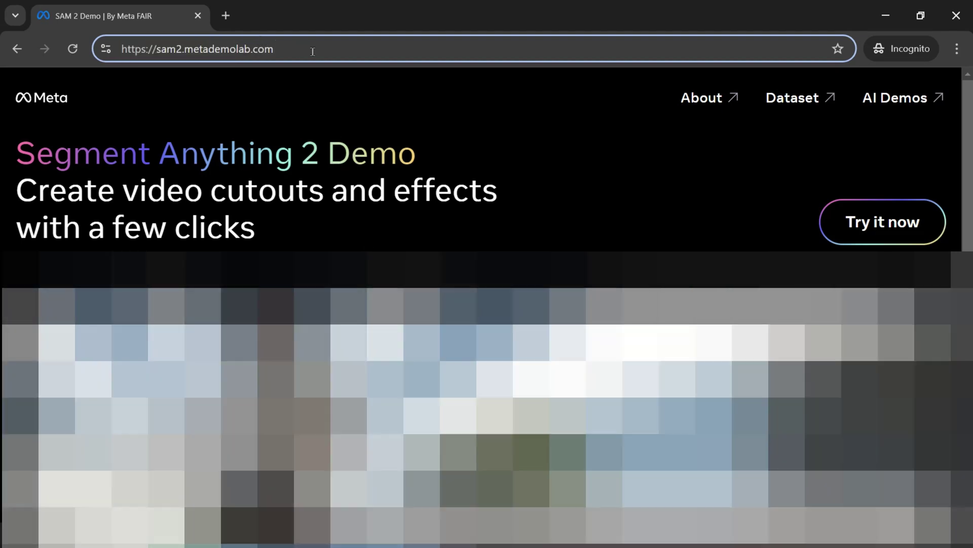
{"action": "triple_click", "coordinate": [313, 51]}
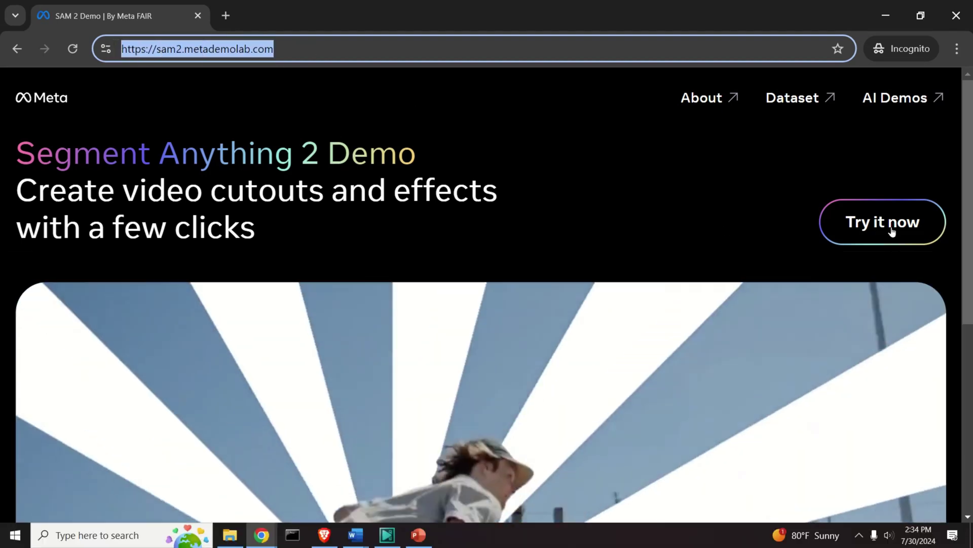
{"action": "left_click", "coordinate": [893, 231]}
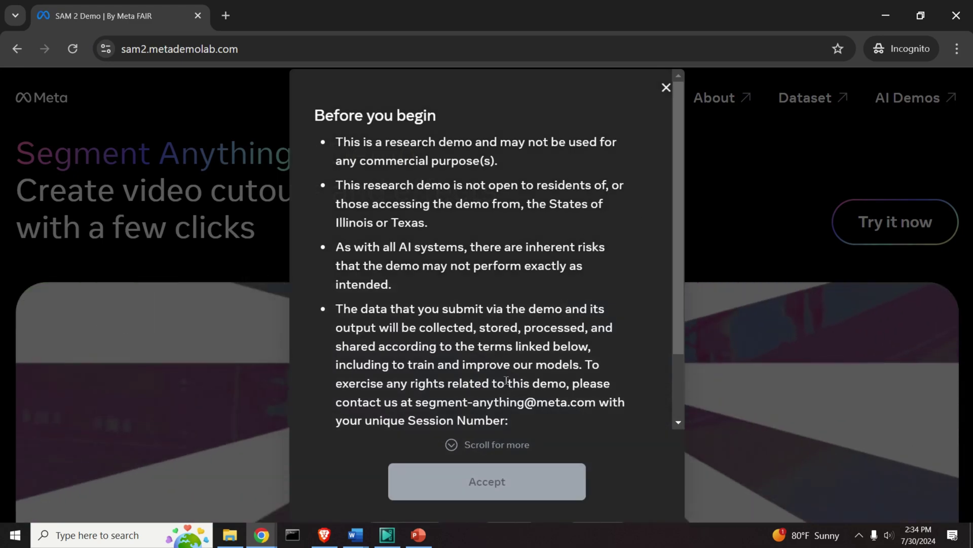
Step: Accept the research-demo terms and dismiss the getting-started tip
{"action": "scroll", "coordinate": [524, 205], "scroll_direction": "down", "scroll_amount": 3}
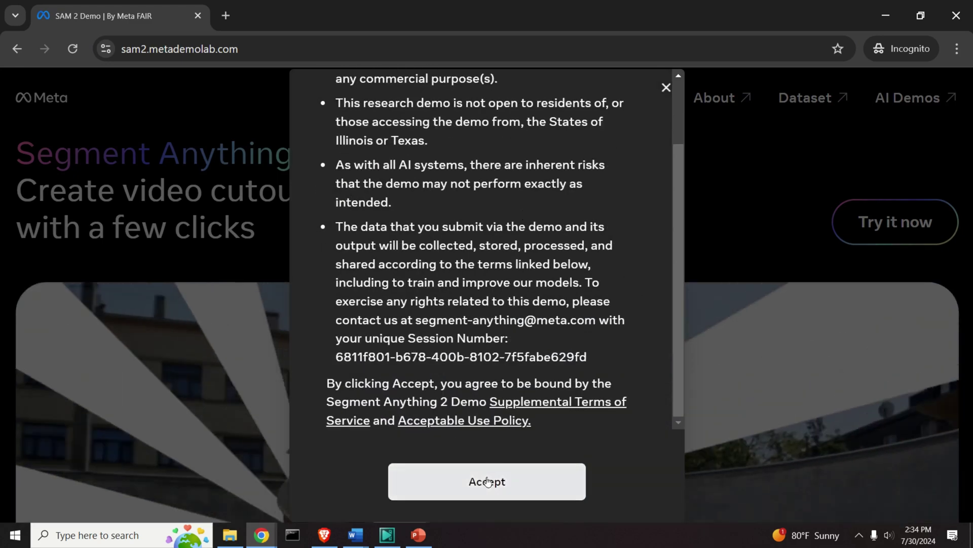
{"action": "left_click", "coordinate": [488, 481]}
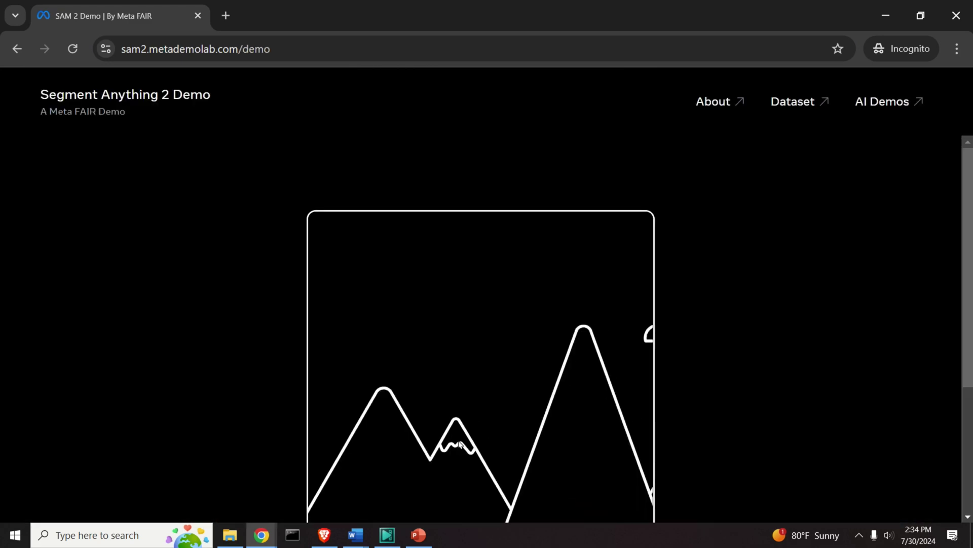
{"action": "scroll", "coordinate": [409, 218], "scroll_direction": "down", "scroll_amount": 3}
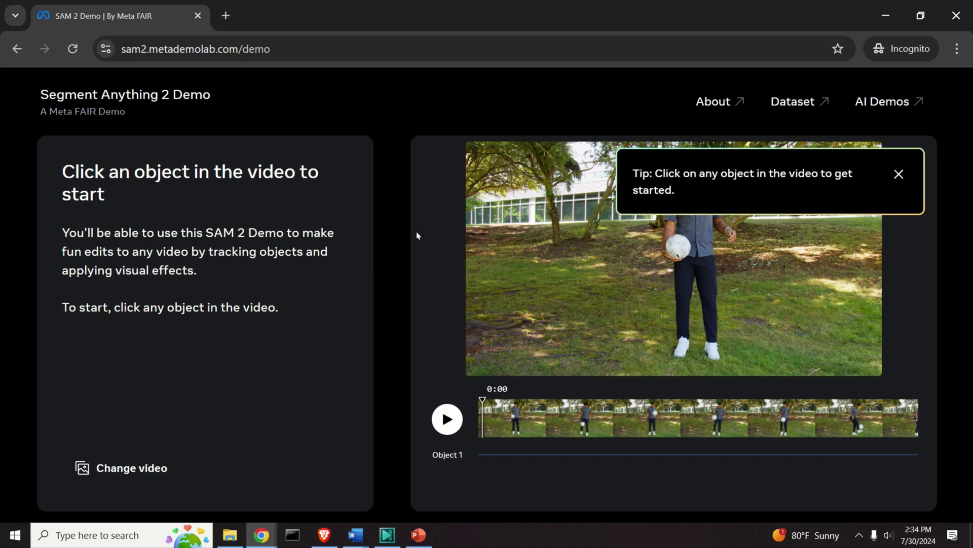
{"action": "left_click", "coordinate": [900, 173]}
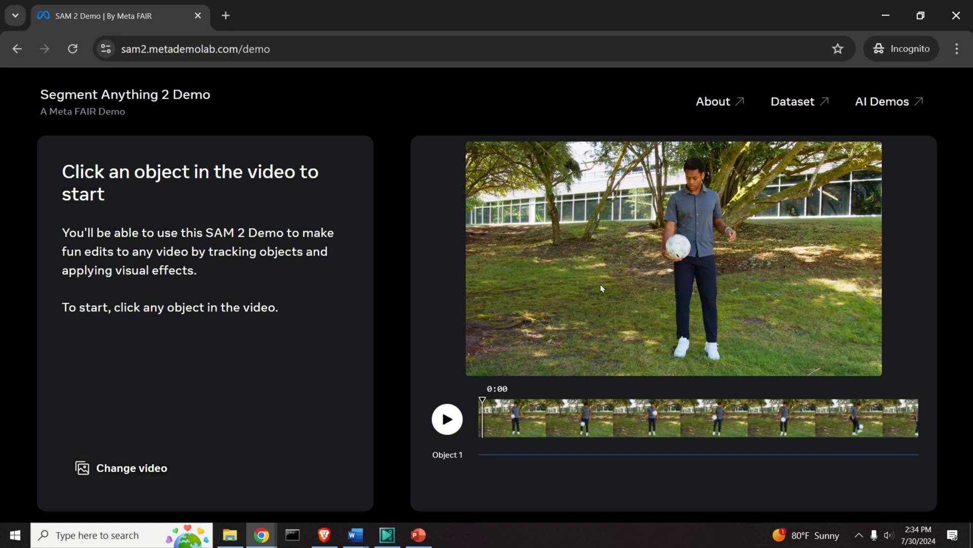
Step: Upload final_video123.mp4 from DATA (D:) > youtube videos as the working clip
{"action": "left_click", "coordinate": [141, 467]}
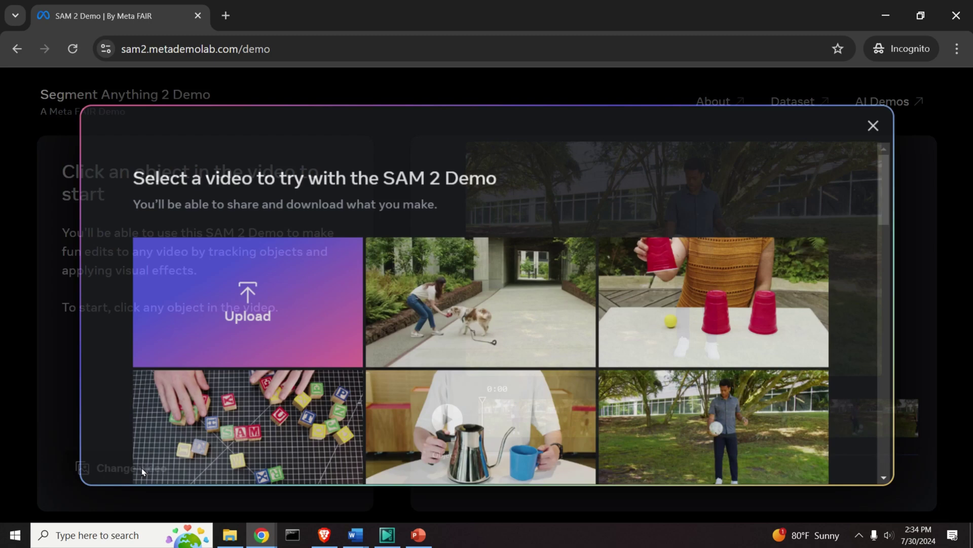
{"action": "left_click", "coordinate": [310, 300]}
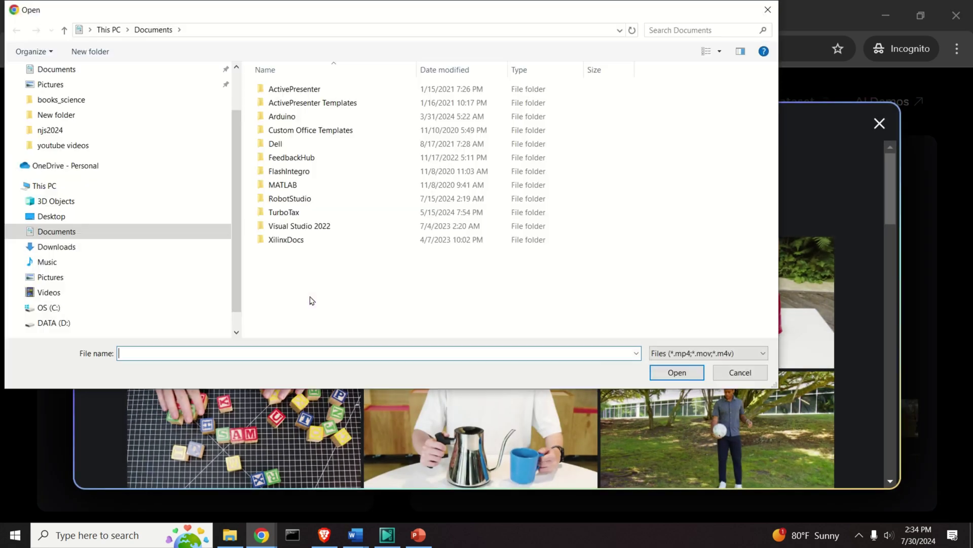
{"action": "left_click", "coordinate": [73, 322]}
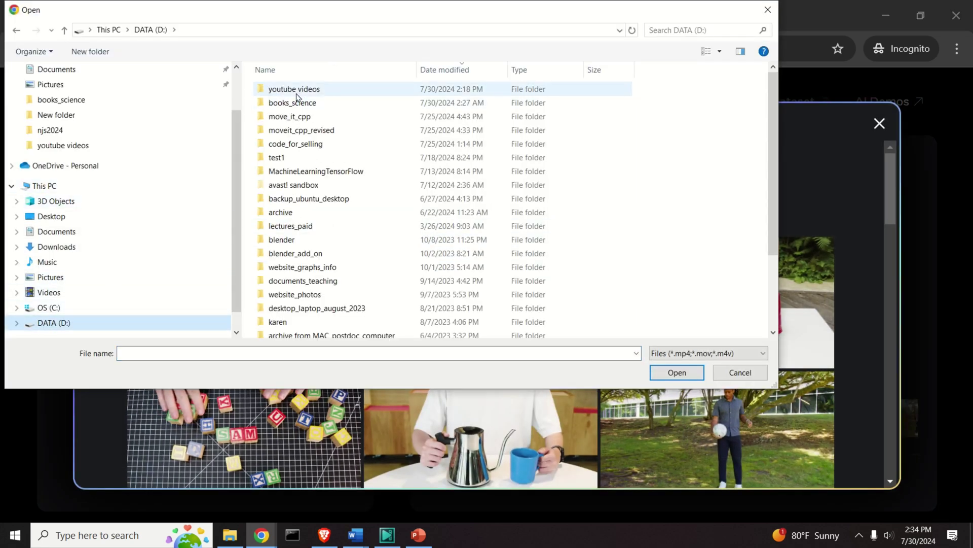
{"action": "double_click", "coordinate": [279, 91]}
{"action": "scroll", "coordinate": [386, 135], "scroll_direction": "down", "scroll_amount": 4}
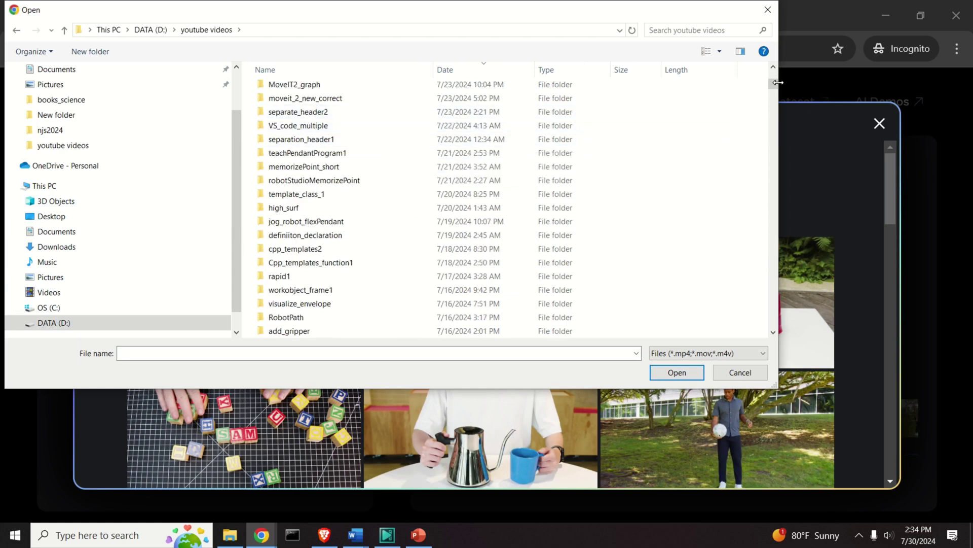
{"action": "scroll", "coordinate": [747, 88], "scroll_direction": "down", "scroll_amount": 15}
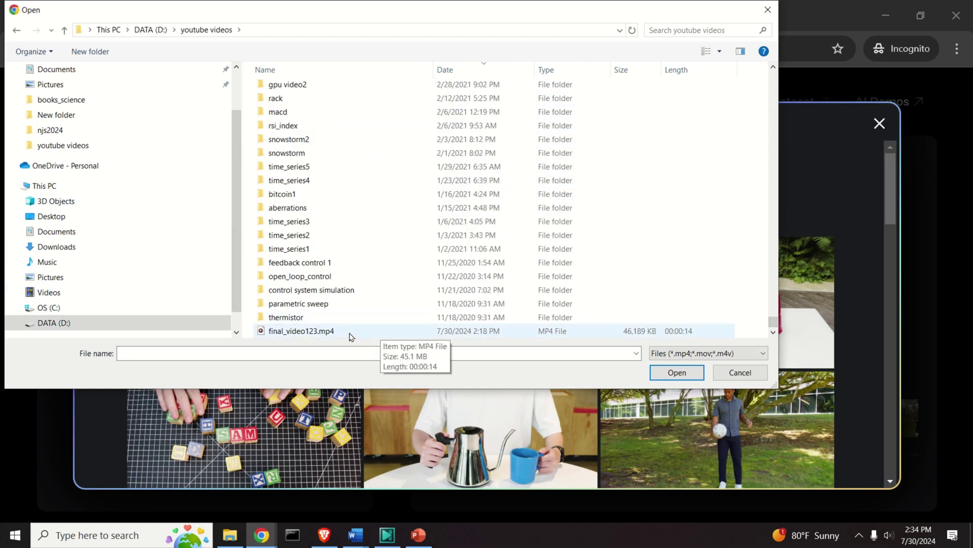
{"action": "left_click", "coordinate": [350, 334]}
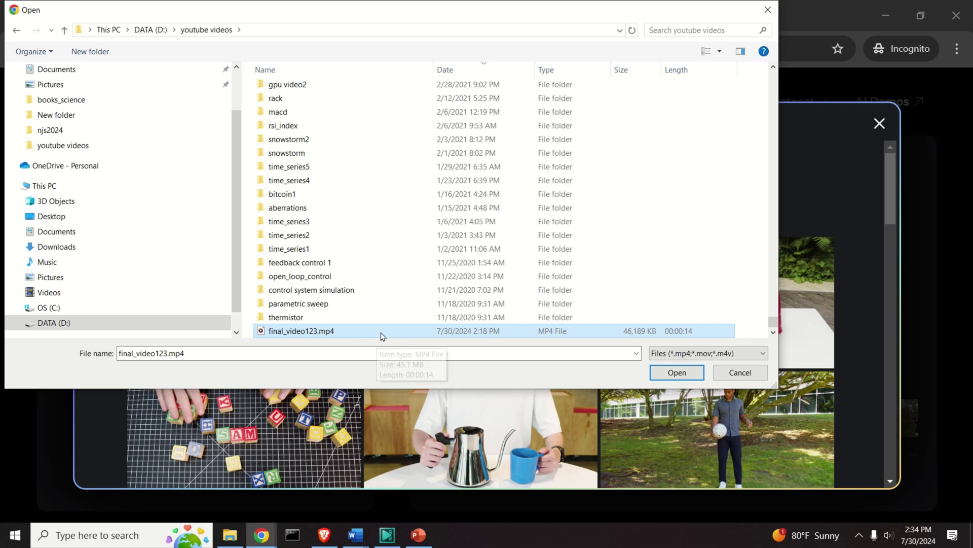
{"action": "left_click", "coordinate": [677, 373]}
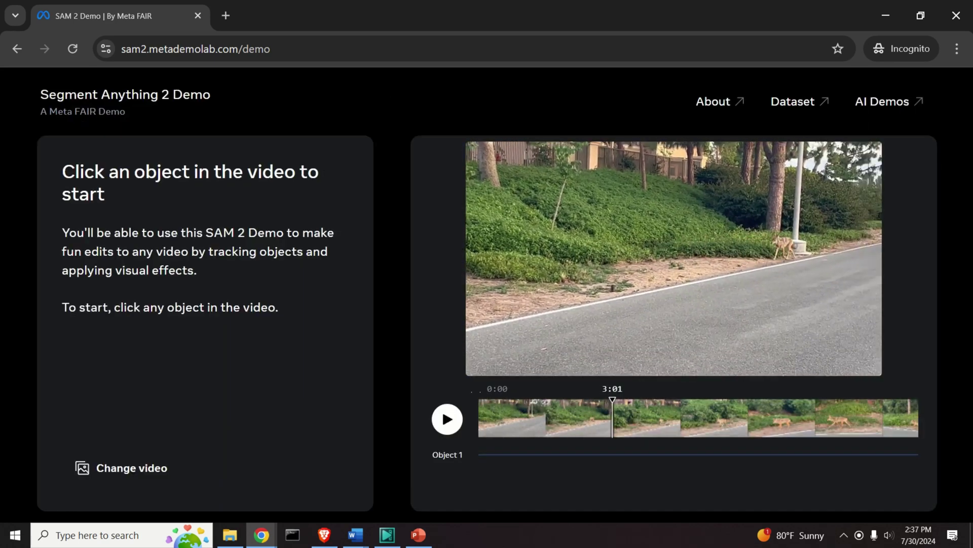
Step: Play and pause the coyote clip, then jump to the 6:06 frame
{"action": "left_click", "coordinate": [447, 419]}
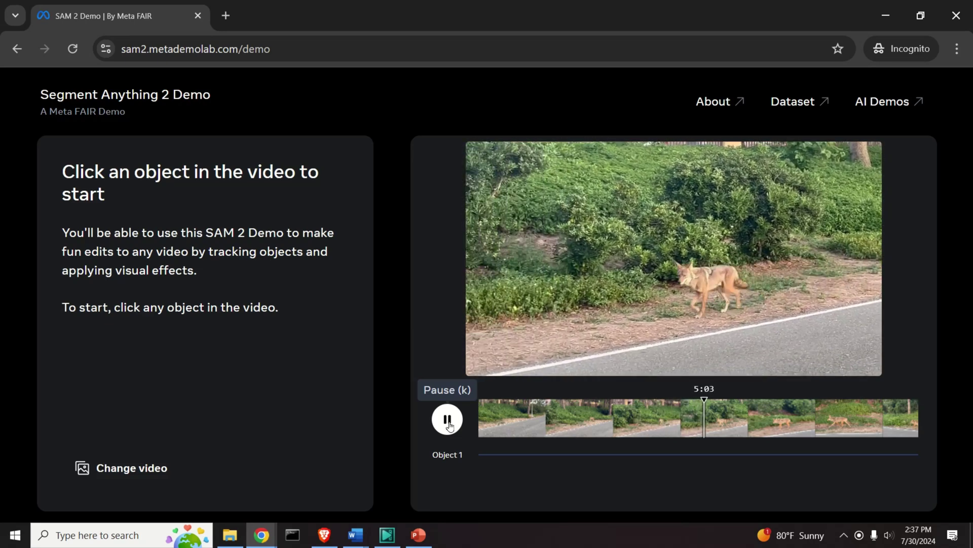
{"action": "left_click", "coordinate": [448, 422]}
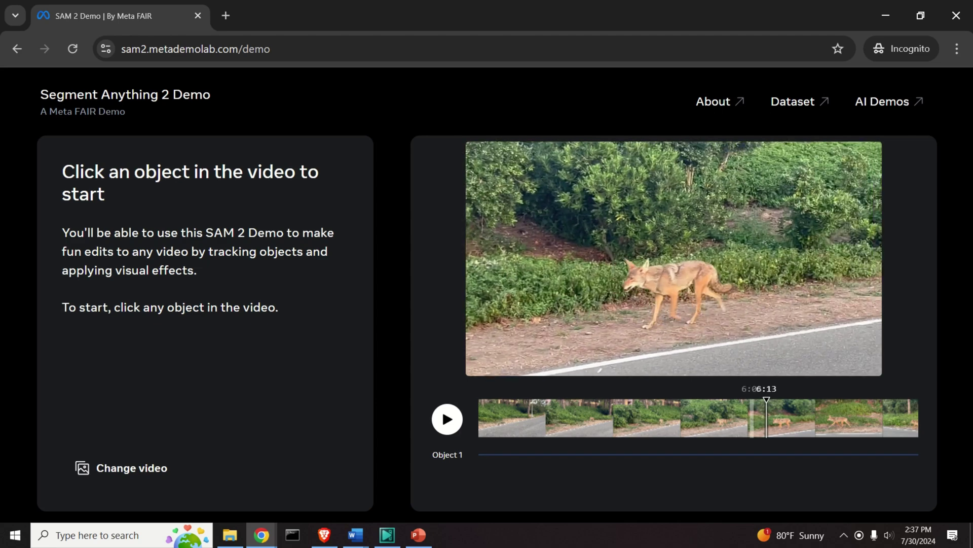
{"action": "left_click", "coordinate": [753, 418]}
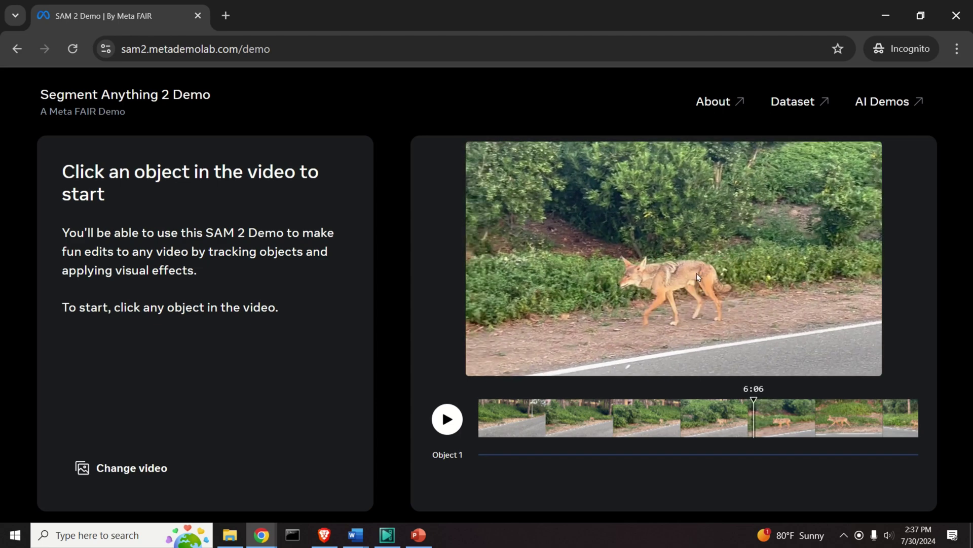
Step: Click the coyote, then add points on its body, hindquarters and neck to mask it fully
{"action": "left_click", "coordinate": [648, 276]}
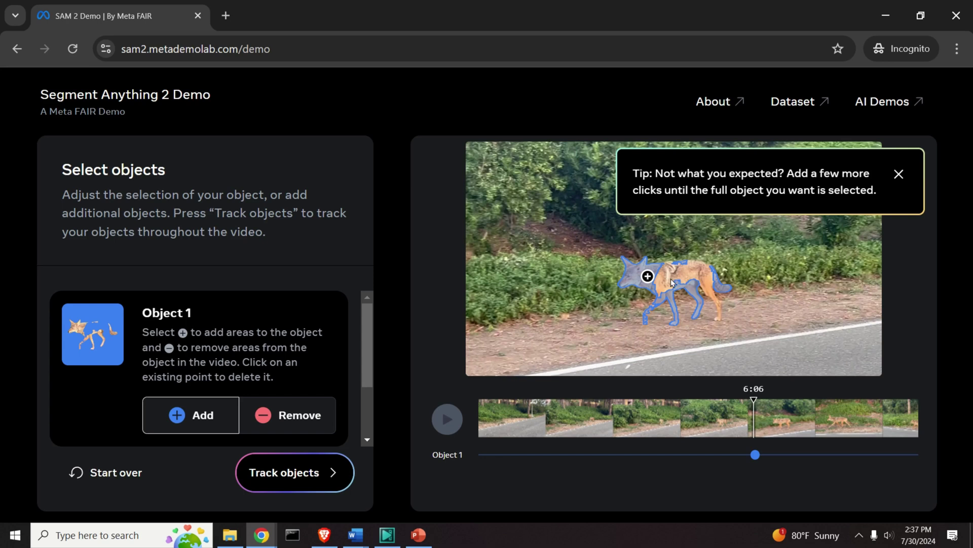
{"action": "left_click", "coordinate": [679, 275]}
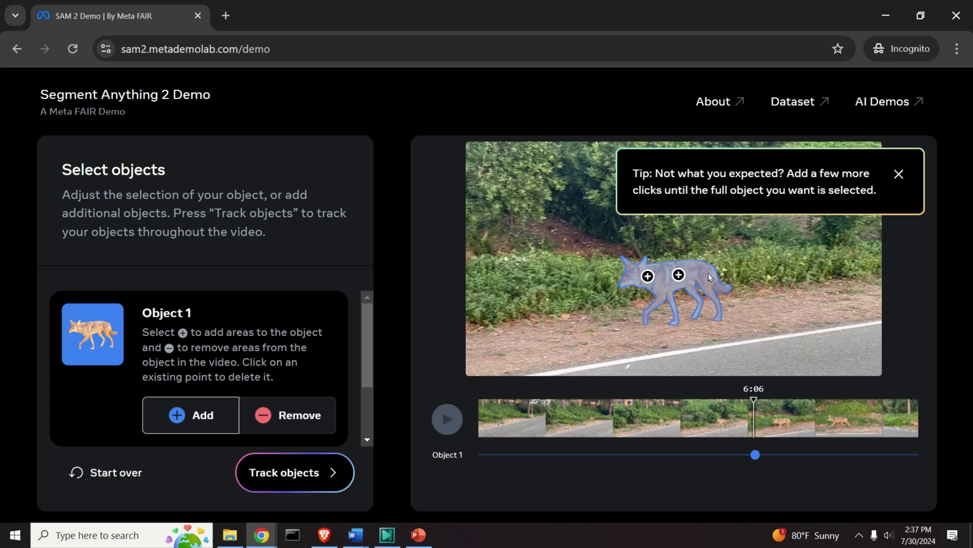
{"action": "left_click", "coordinate": [710, 282]}
{"action": "left_click", "coordinate": [659, 286]}
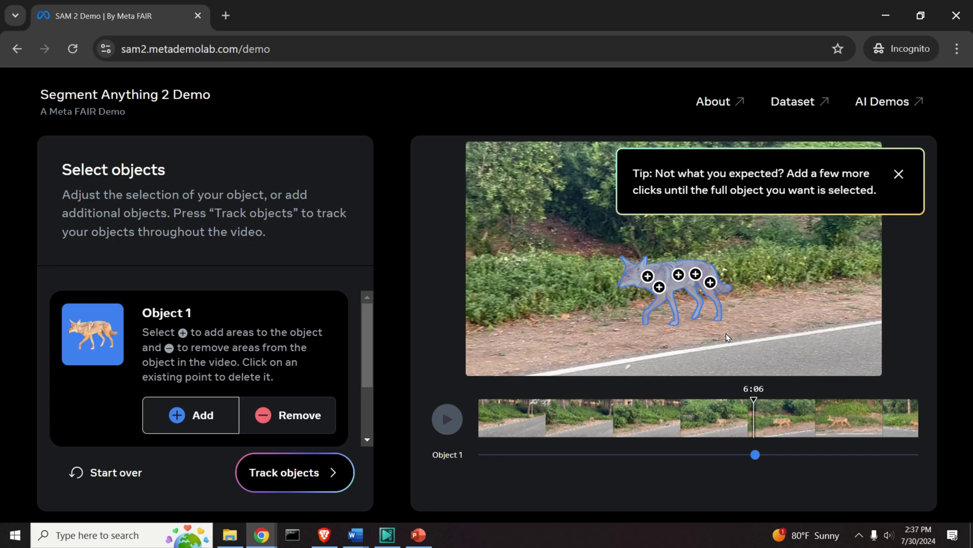
Step: Track the coyote through the clip, dismiss both tips, pause, and proceed to effects
{"action": "left_click", "coordinate": [281, 475]}
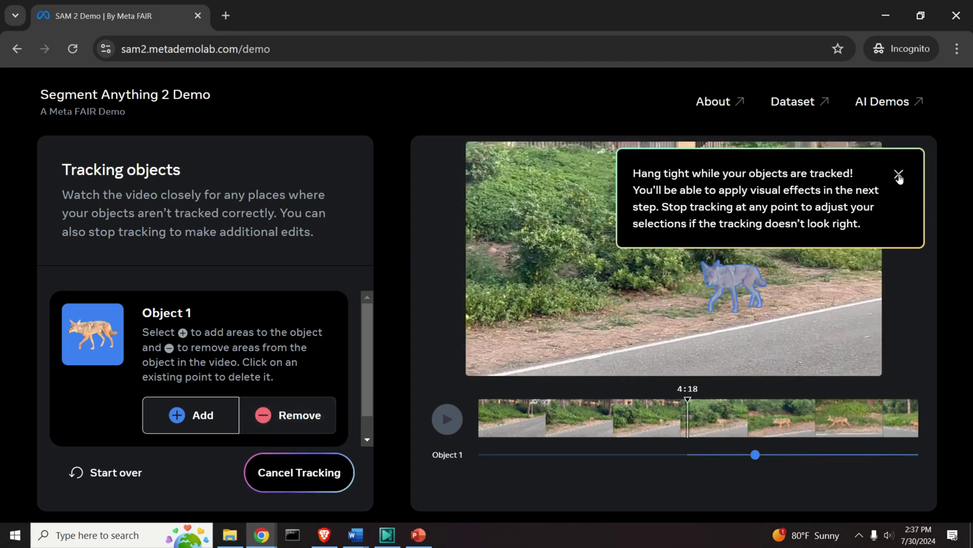
{"action": "left_click", "coordinate": [899, 176]}
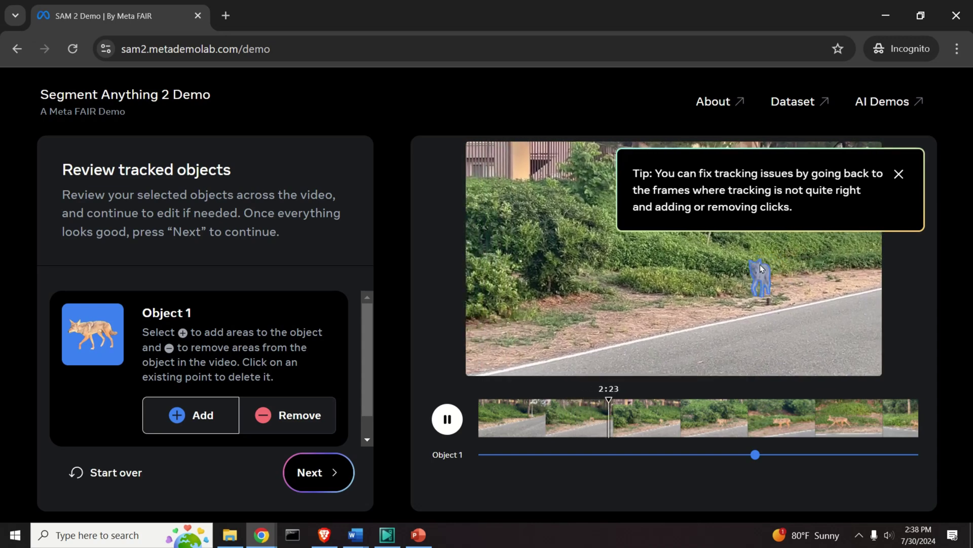
{"action": "left_click", "coordinate": [899, 175]}
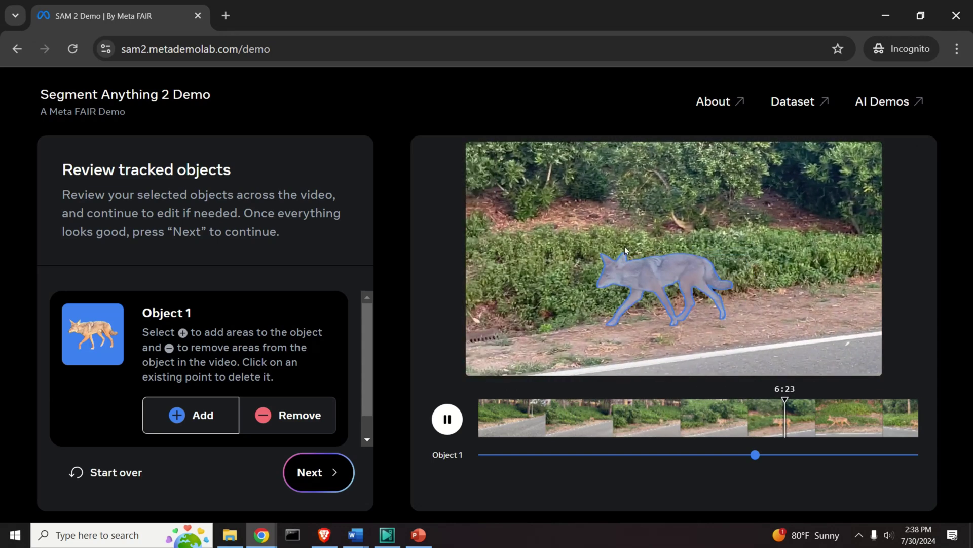
{"action": "left_click", "coordinate": [447, 419]}
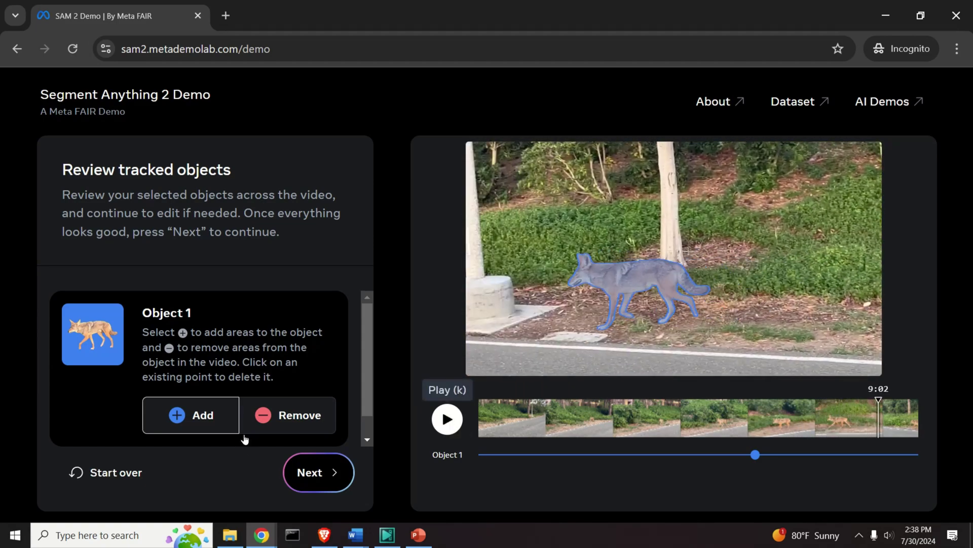
{"action": "left_click", "coordinate": [305, 474]}
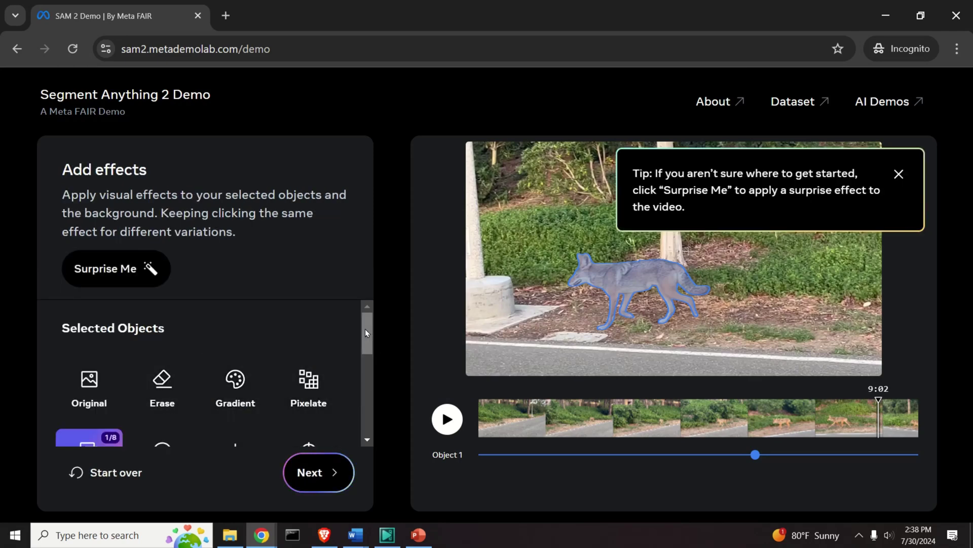
Step: Cycle through all eight overlay variations on the coyote, then switch back to Original
{"action": "scroll", "coordinate": [366, 334], "scroll_direction": "down", "scroll_amount": 2}
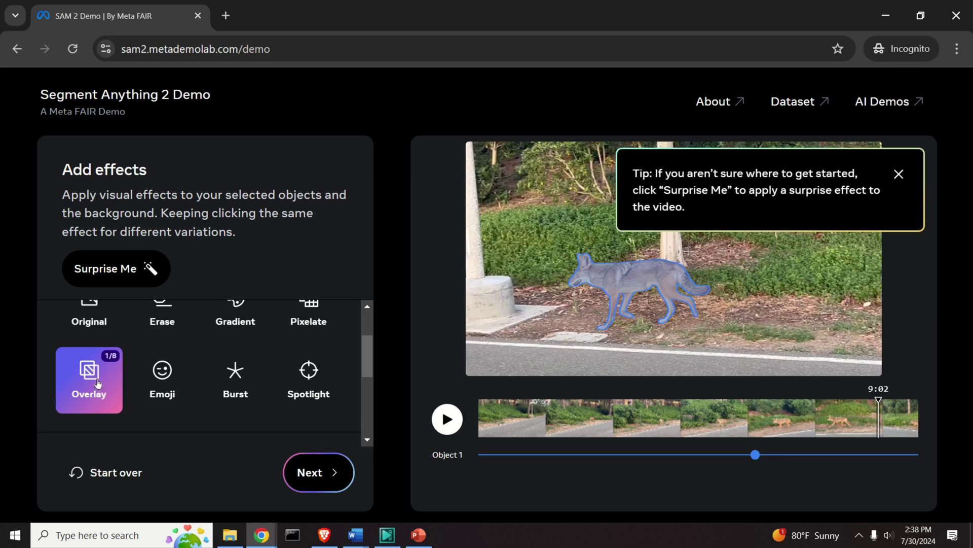
{"action": "left_click", "coordinate": [98, 383]}
{"action": "left_click", "coordinate": [98, 383]}
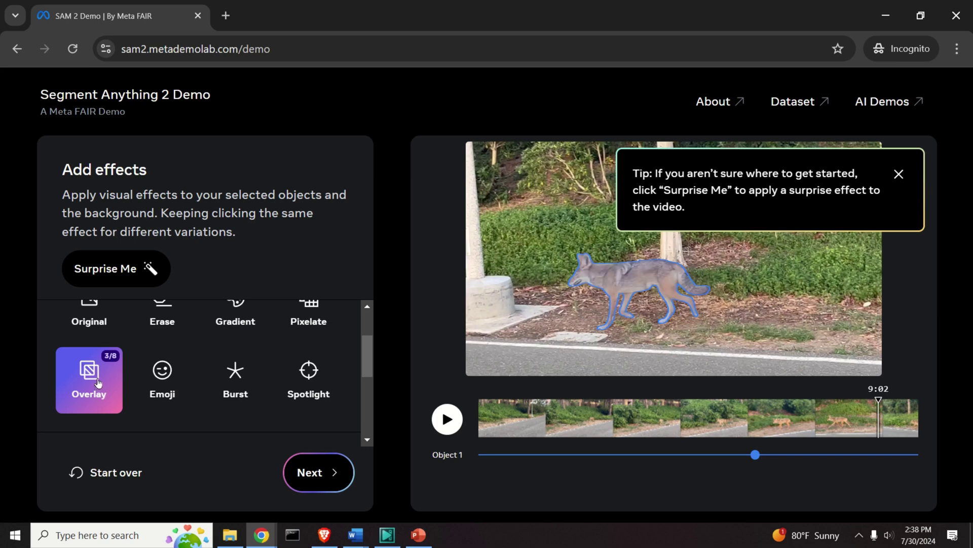
{"action": "left_click", "coordinate": [98, 383]}
{"action": "left_click", "coordinate": [97, 383]}
{"action": "left_click", "coordinate": [97, 383]}
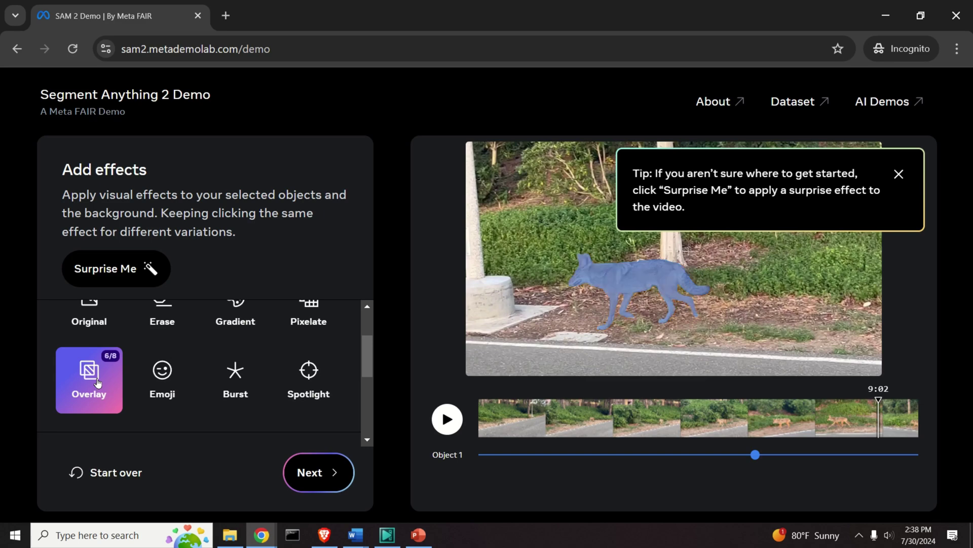
{"action": "left_click", "coordinate": [98, 383]}
{"action": "left_click", "coordinate": [98, 383]}
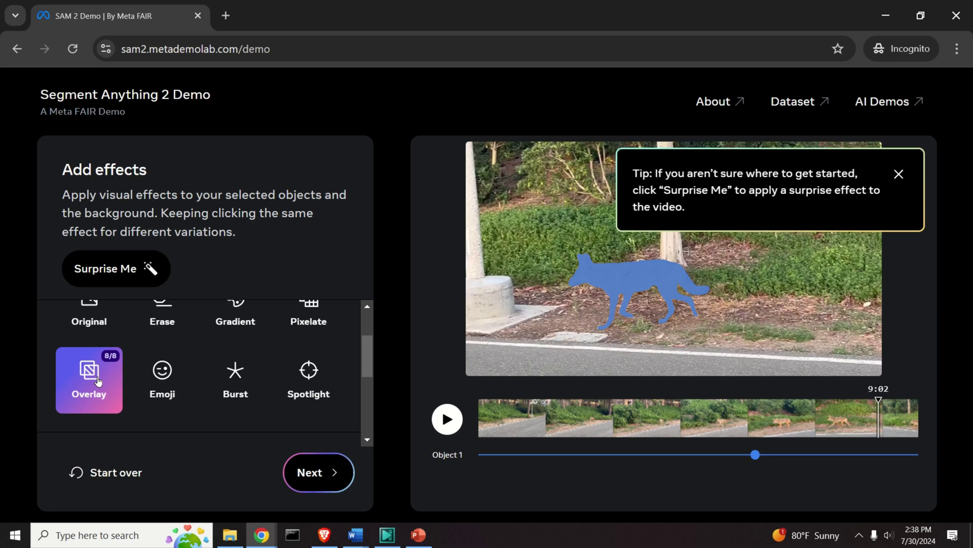
{"action": "left_click", "coordinate": [99, 380]}
{"action": "scroll", "coordinate": [99, 380], "scroll_direction": "up", "scroll_amount": 2}
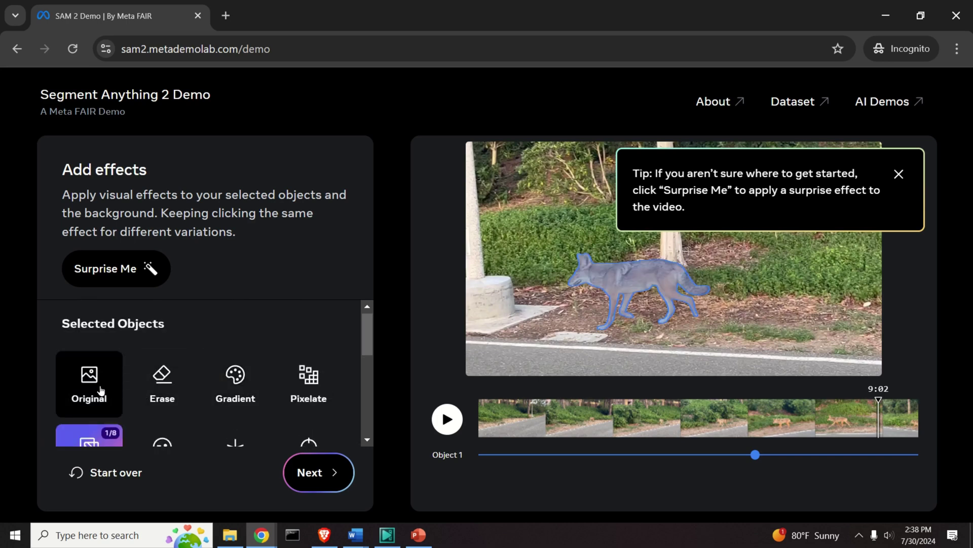
{"action": "left_click", "coordinate": [97, 389]}
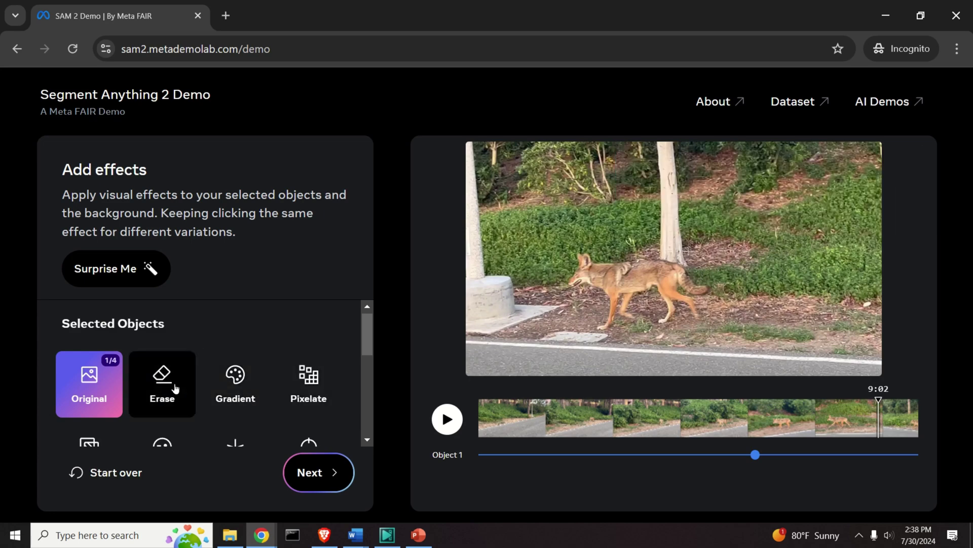
Step: Erase the coyote to a white silhouette and play the clip to preview it
{"action": "left_click", "coordinate": [172, 386]}
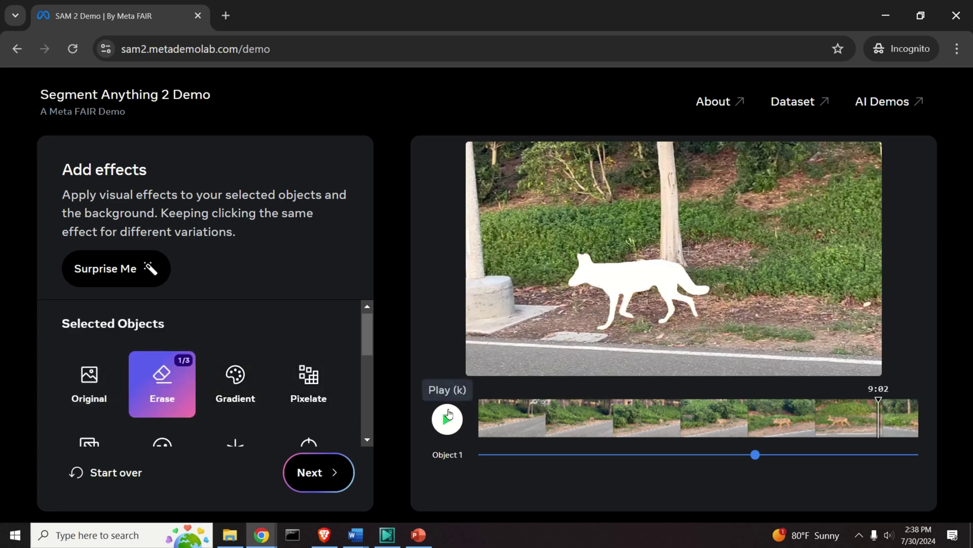
{"action": "left_click", "coordinate": [458, 421]}
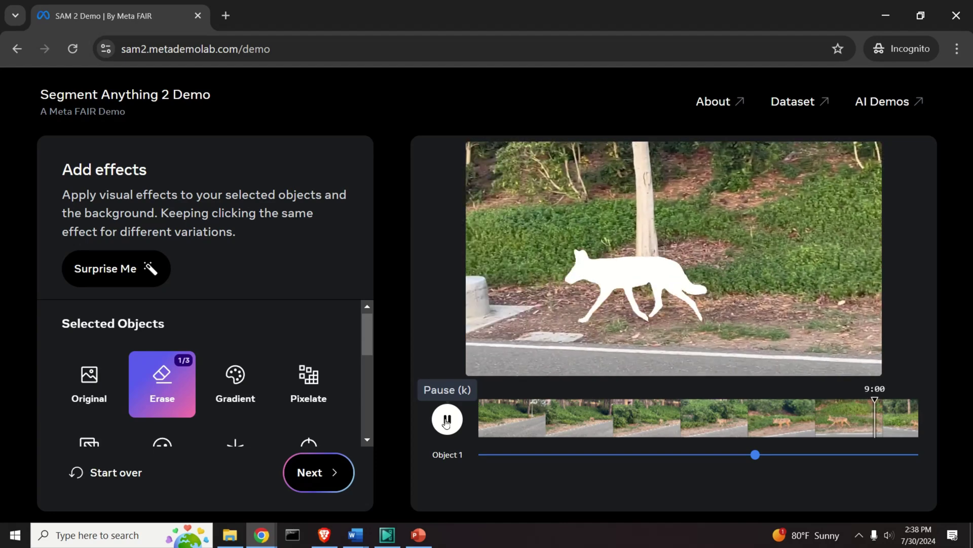
{"action": "left_click", "coordinate": [446, 419]}
Step: Apply the gradient effect to the coyote and cycle through its colour variations
{"action": "left_click", "coordinate": [250, 390]}
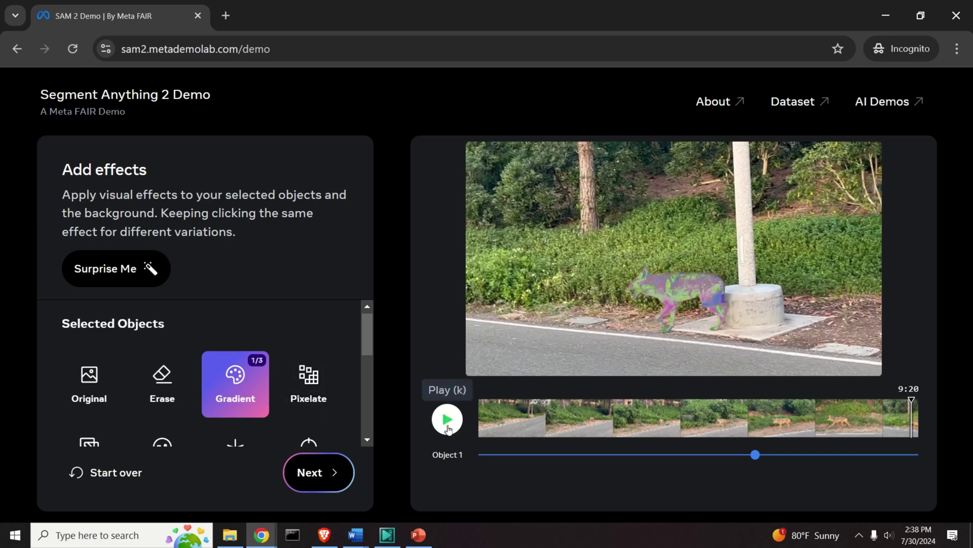
{"action": "left_click", "coordinate": [446, 421]}
{"action": "left_click", "coordinate": [253, 395]}
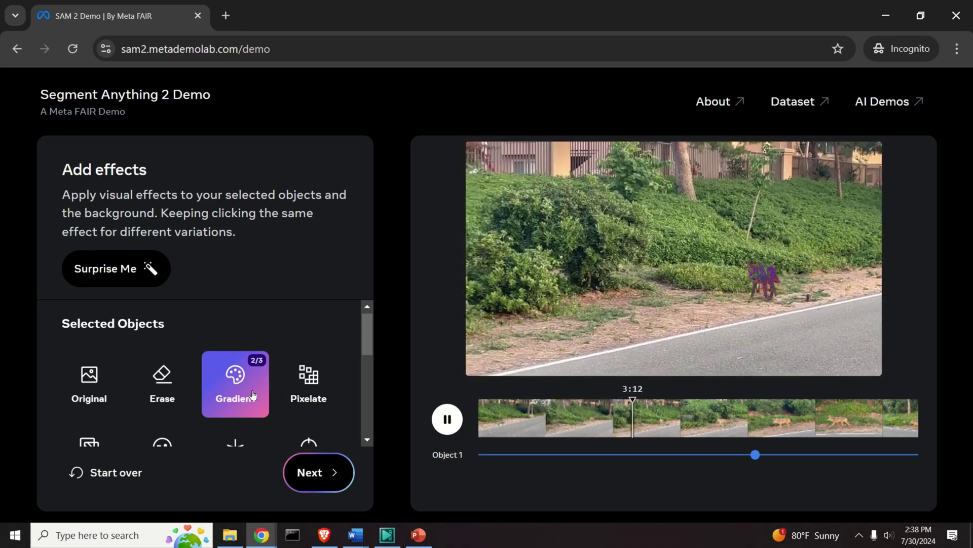
{"action": "left_click", "coordinate": [253, 394]}
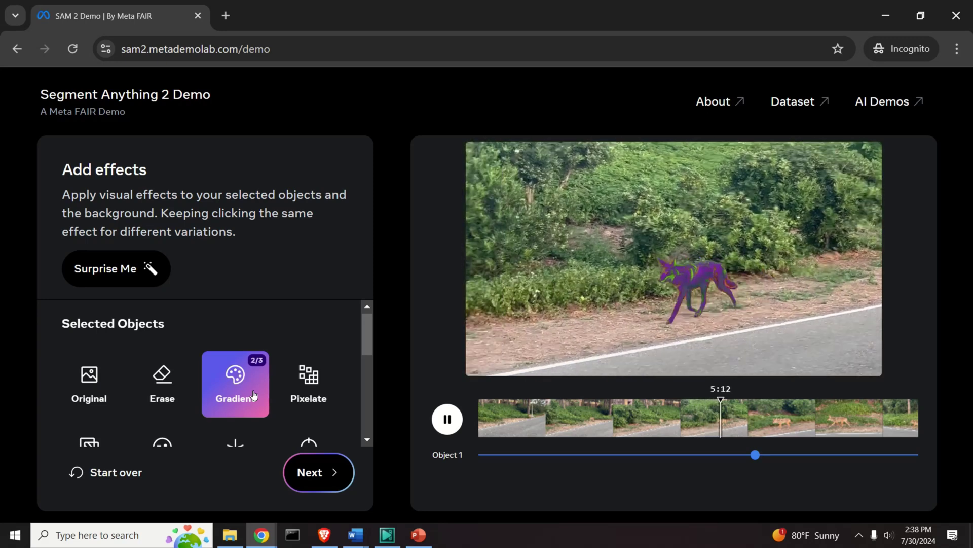
{"action": "left_click", "coordinate": [253, 394]}
{"action": "left_click", "coordinate": [253, 395]}
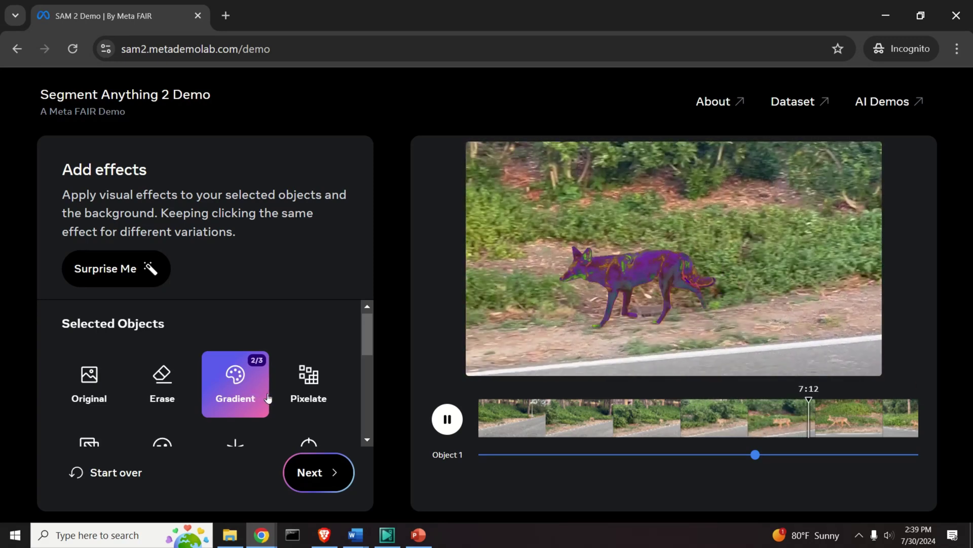
Step: Pixelate the coyote, cycling variations to end on fine pixel blocks
{"action": "left_click", "coordinate": [314, 397]}
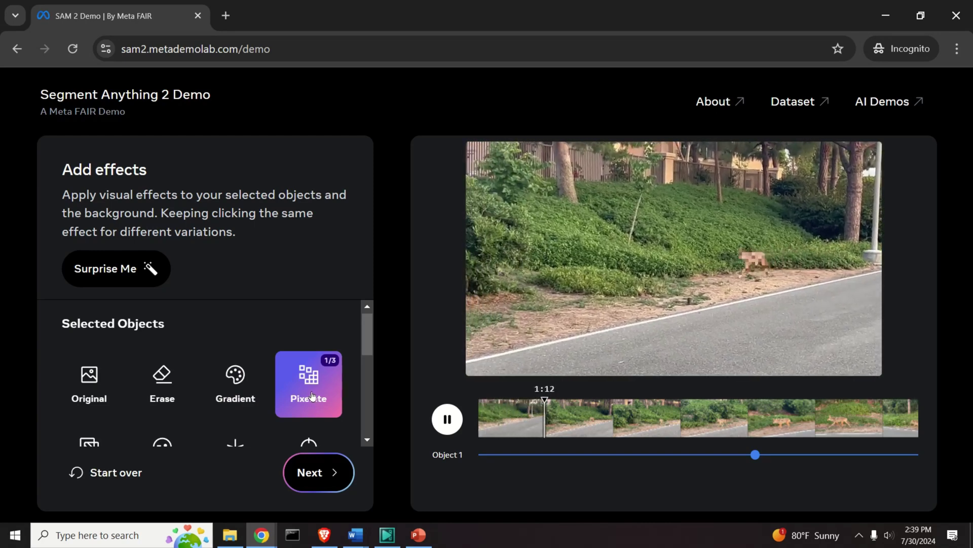
{"action": "left_click", "coordinate": [313, 394]}
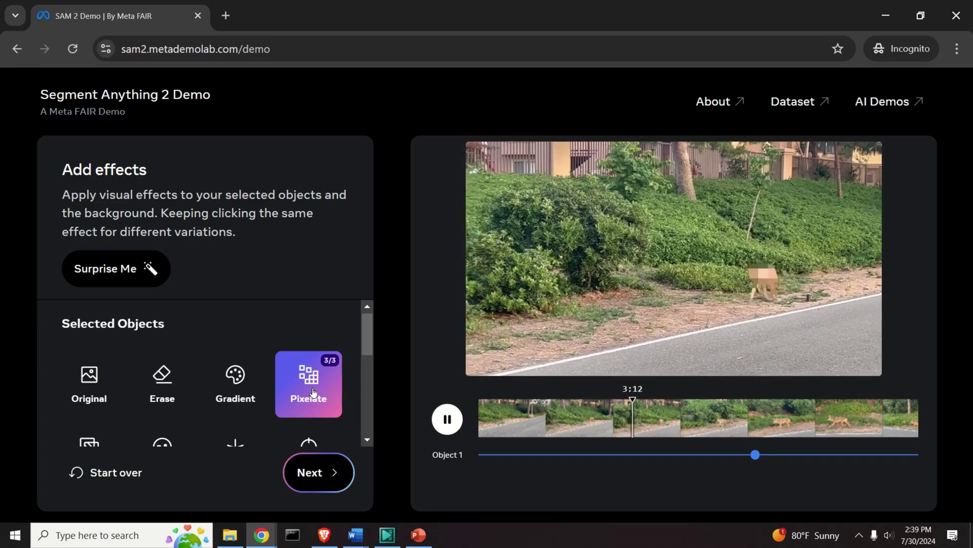
{"action": "left_click", "coordinate": [313, 392]}
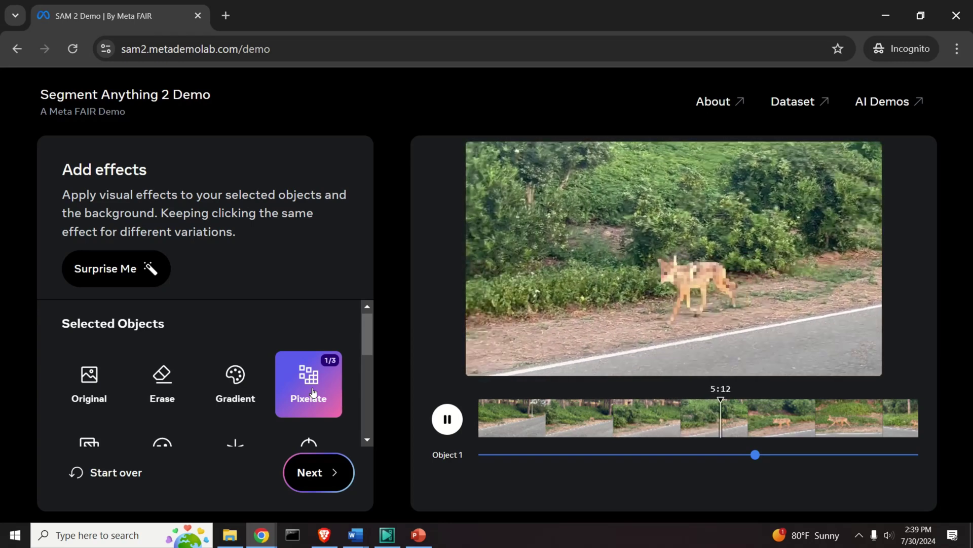
{"action": "left_click", "coordinate": [313, 392]}
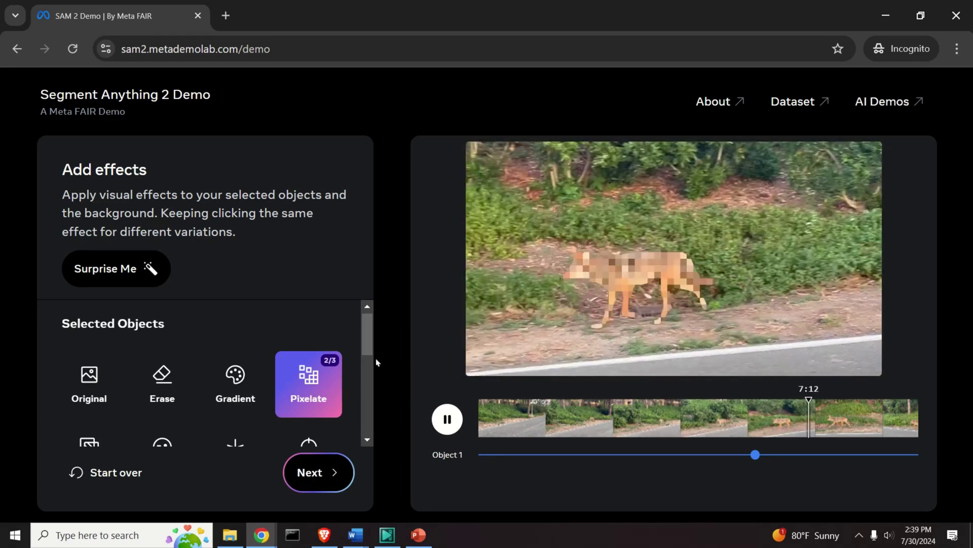
{"action": "left_click", "coordinate": [320, 380]}
{"action": "left_click", "coordinate": [325, 375]}
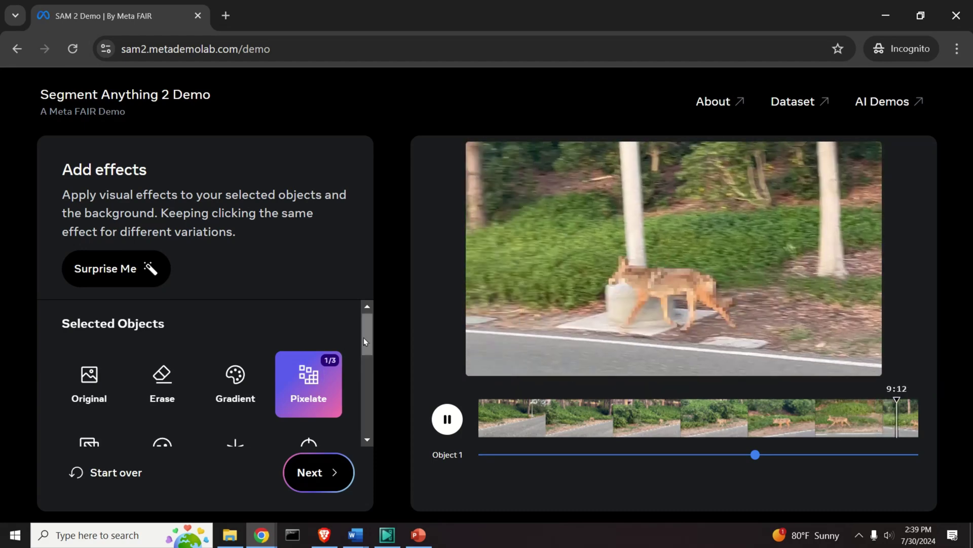
Step: Apply a blue overlay to the coyote, then cycle through several emoji covers
{"action": "left_click_drag", "start_coordinate": [367, 336], "coordinate": [367, 348]}
{"action": "left_click", "coordinate": [112, 409]}
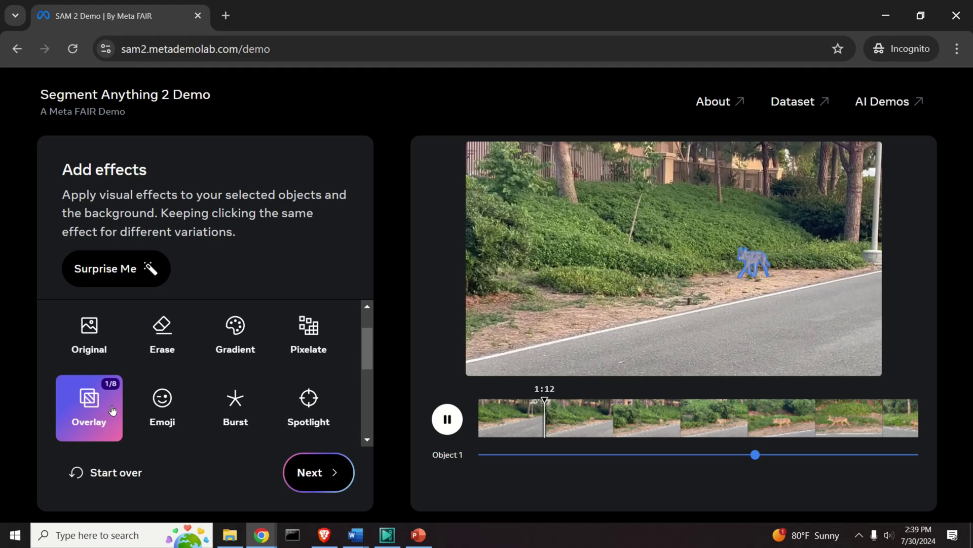
{"action": "left_click", "coordinate": [168, 410]}
{"action": "left_click", "coordinate": [169, 408]}
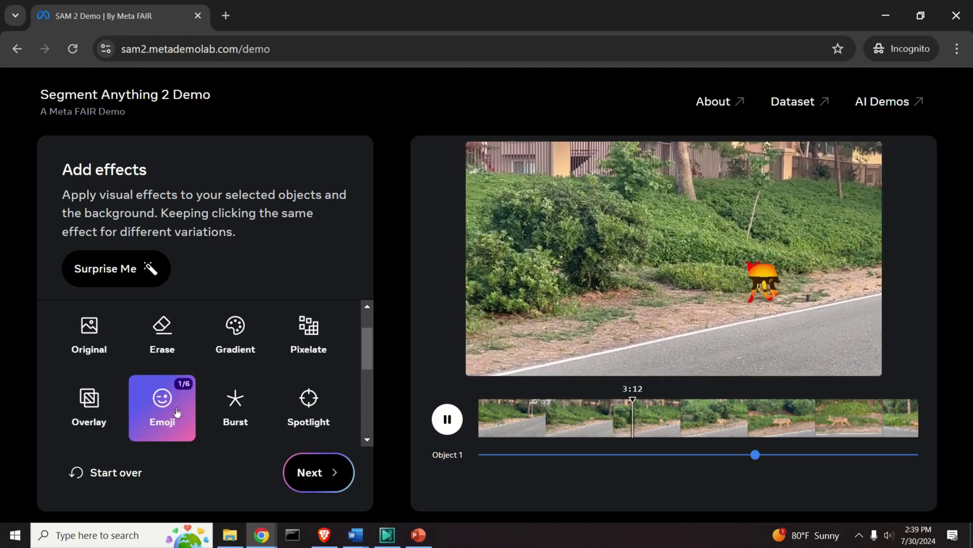
{"action": "left_click", "coordinate": [168, 409]}
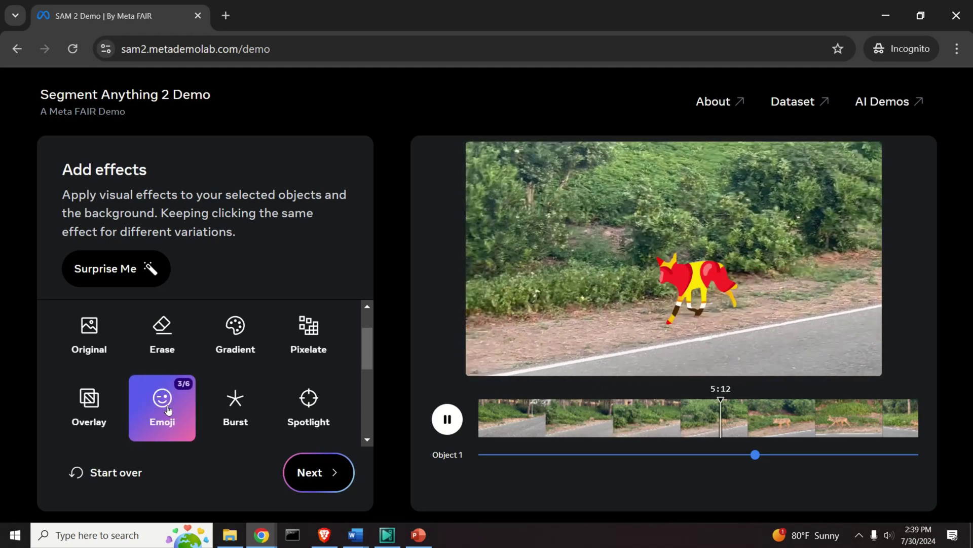
{"action": "left_click", "coordinate": [168, 409]}
{"action": "left_click", "coordinate": [168, 408]}
Step: Add a radial burst behind the coyote and cycle to wide white rays
{"action": "left_click", "coordinate": [226, 408]}
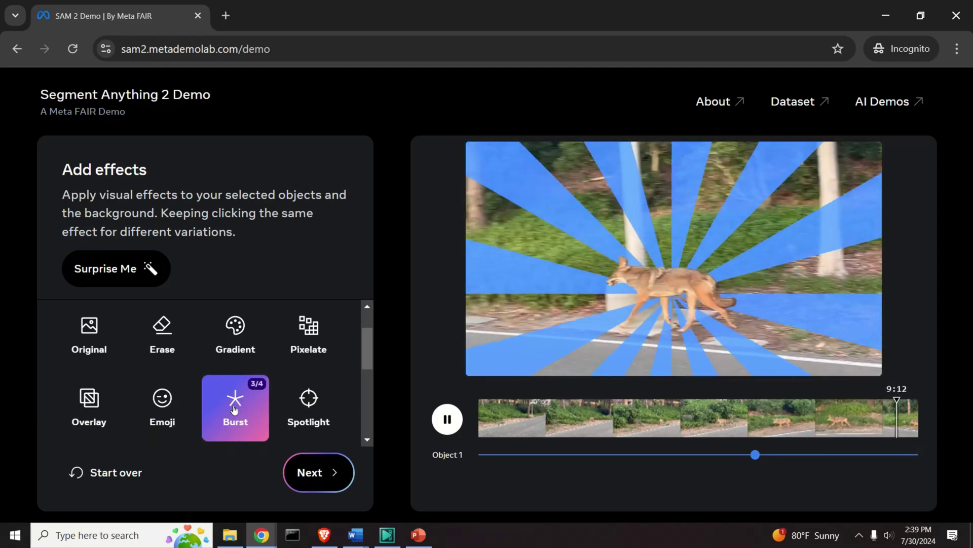
{"action": "left_click", "coordinate": [233, 408]}
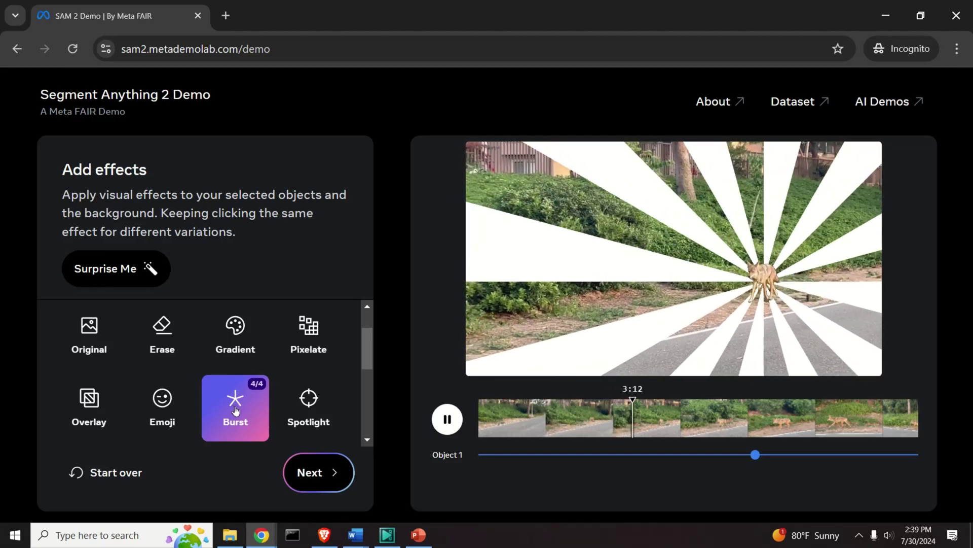
{"action": "left_click", "coordinate": [237, 410]}
{"action": "left_click", "coordinate": [237, 409]}
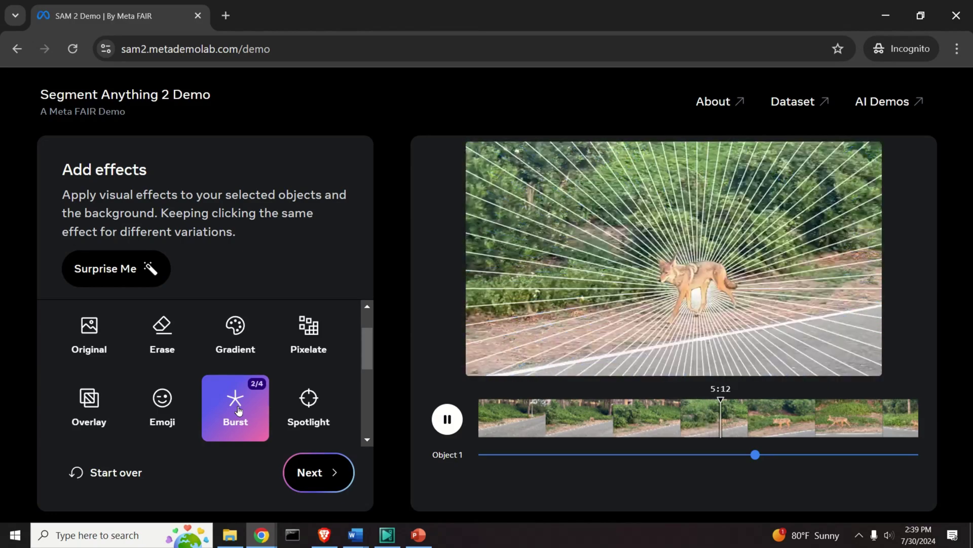
{"action": "left_click", "coordinate": [238, 409]}
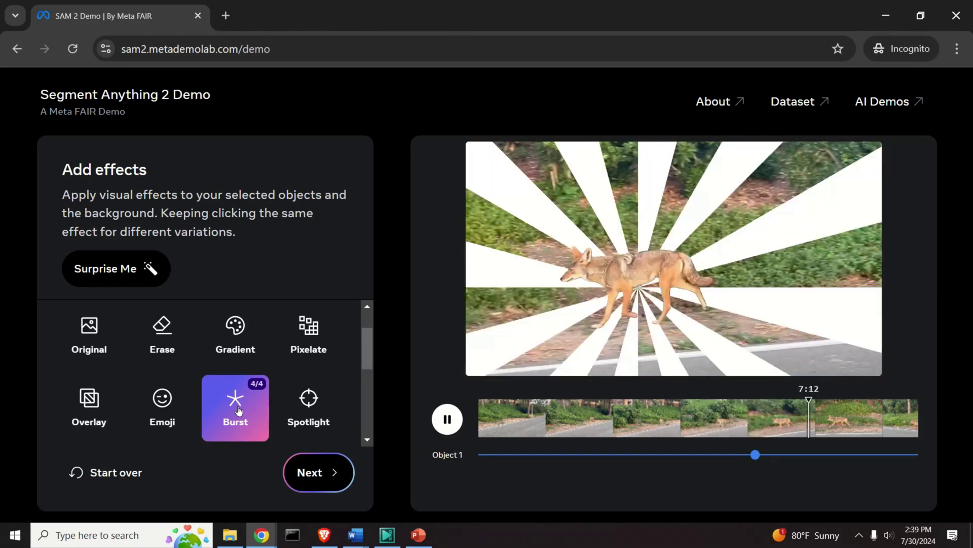
Step: Put the coyote in a spotlight and cycle to the textured blue circle
{"action": "left_click", "coordinate": [319, 417]}
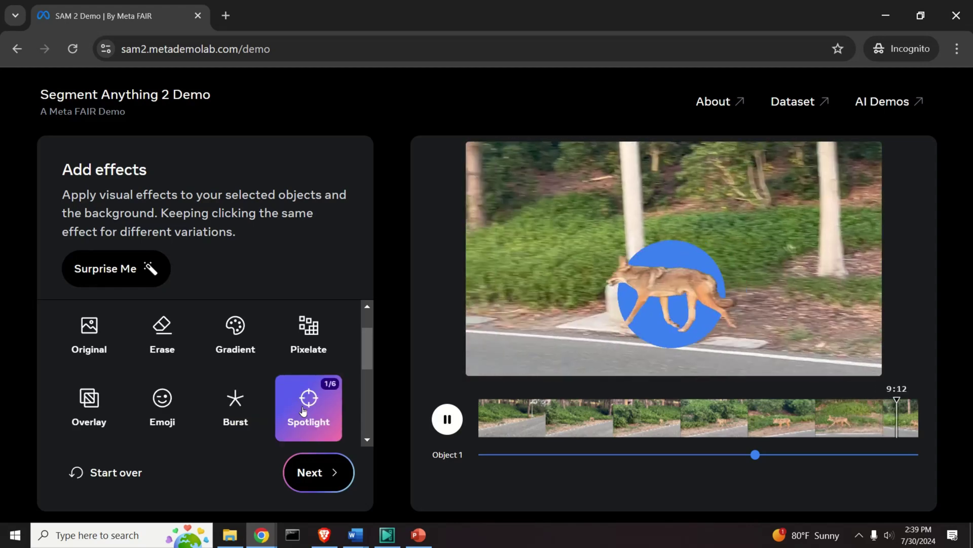
{"action": "left_click", "coordinate": [303, 411]}
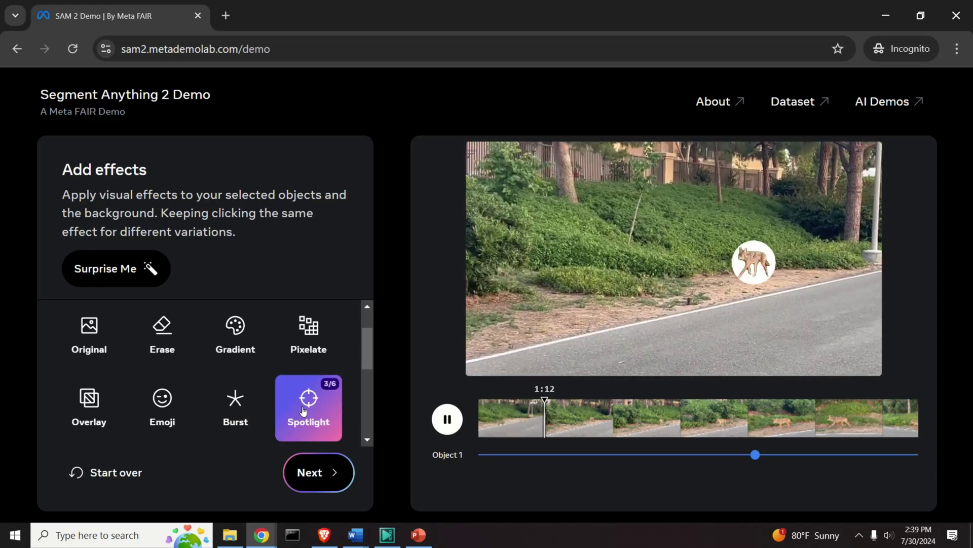
{"action": "left_click", "coordinate": [303, 411]}
{"action": "left_click", "coordinate": [302, 412]}
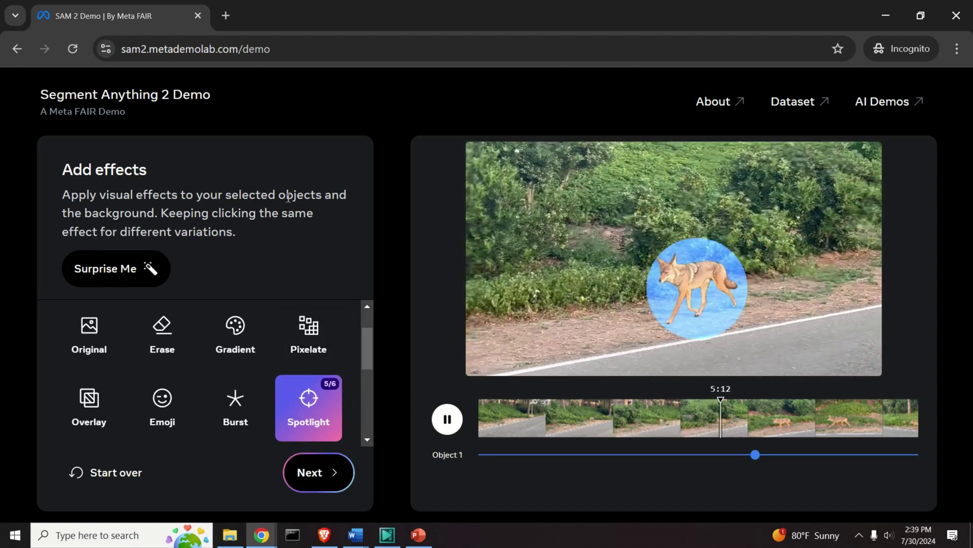
Step: Try erased-background colours, then gradient and pixelated backgrounds
{"action": "scroll", "coordinate": [165, 387], "scroll_direction": "down", "scroll_amount": 3}
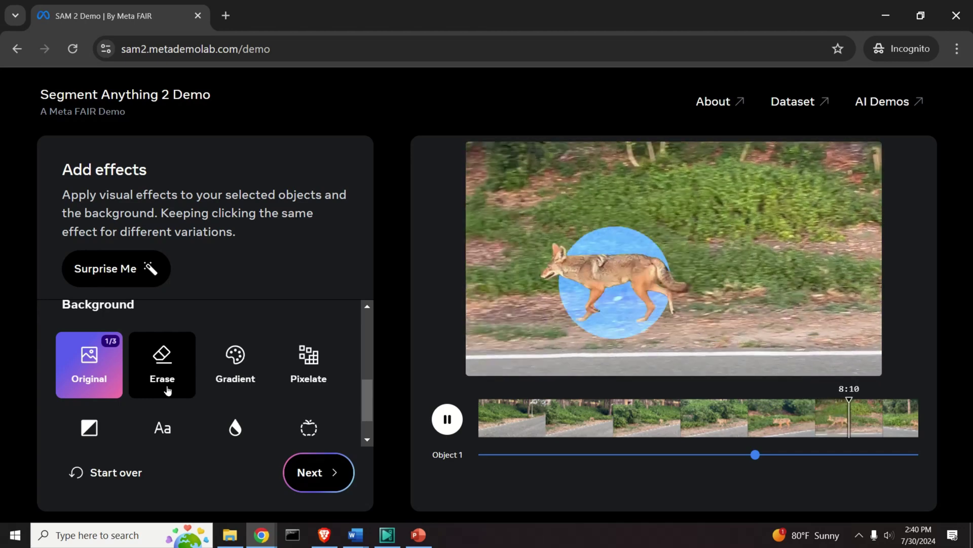
{"action": "left_click", "coordinate": [169, 385]}
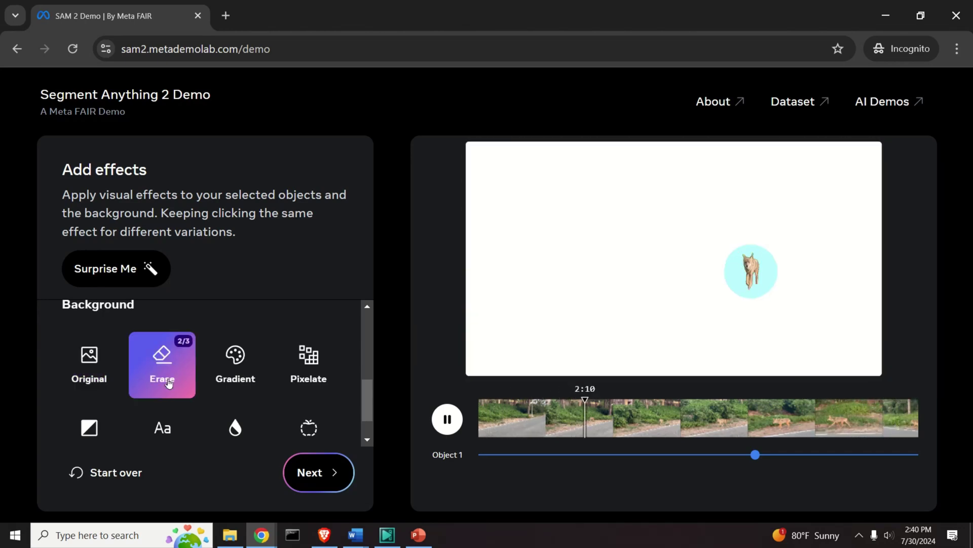
{"action": "left_click", "coordinate": [170, 384]}
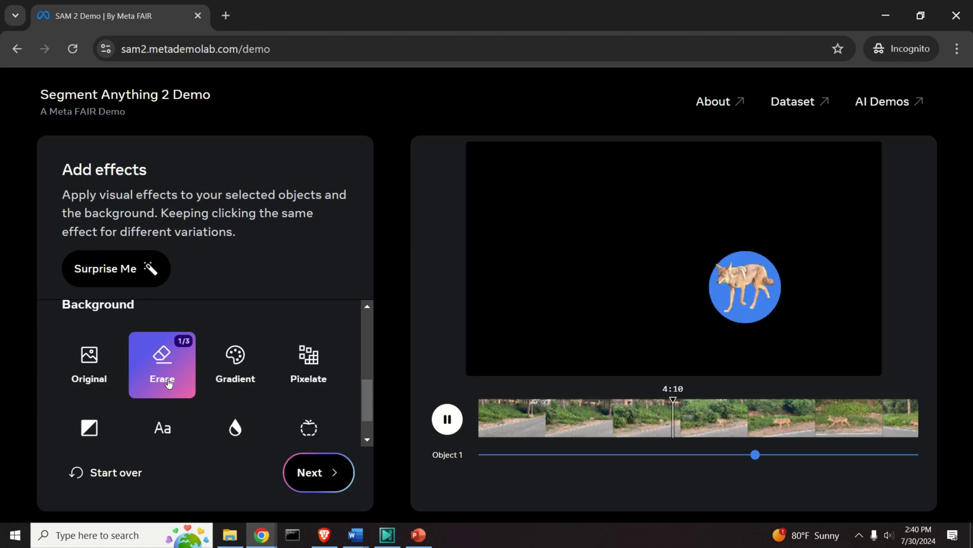
{"action": "left_click", "coordinate": [170, 384]}
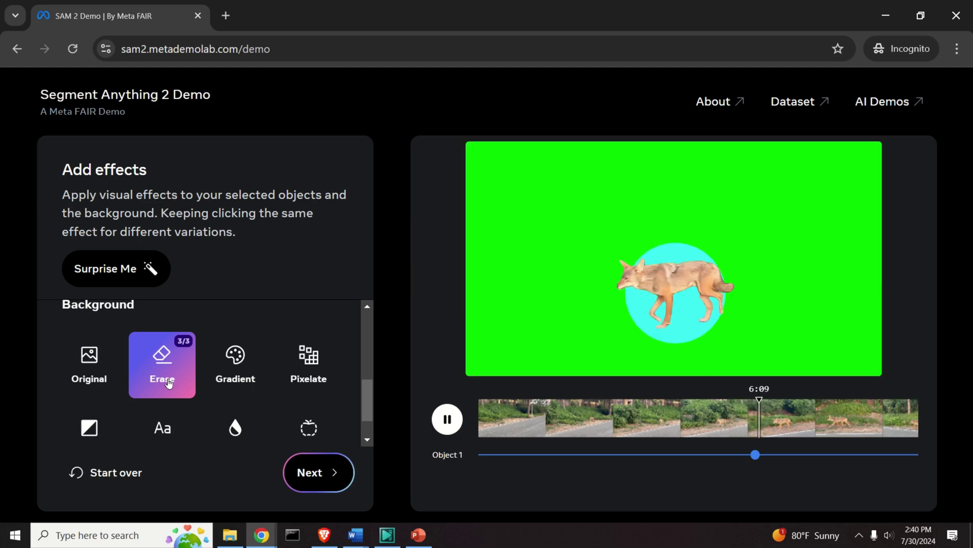
{"action": "left_click", "coordinate": [237, 374]}
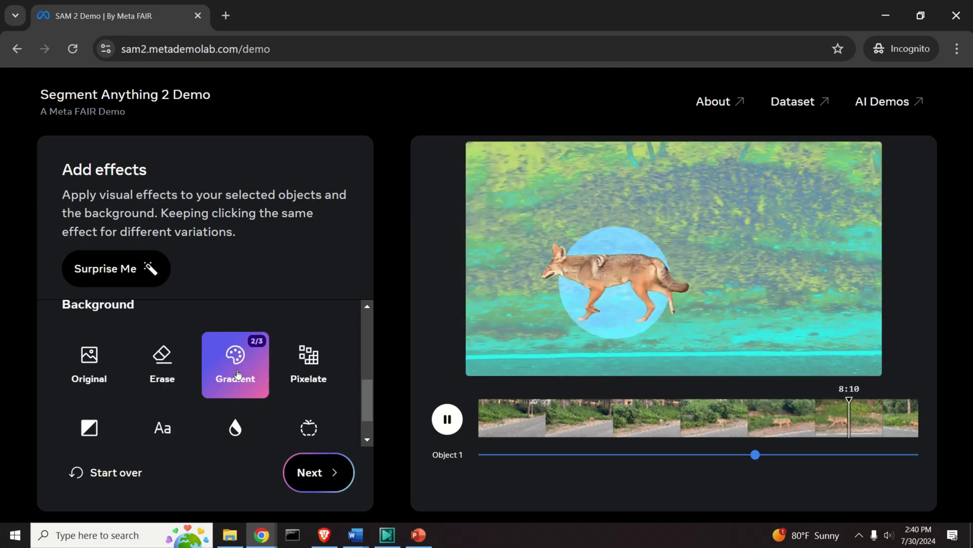
{"action": "left_click", "coordinate": [311, 374]}
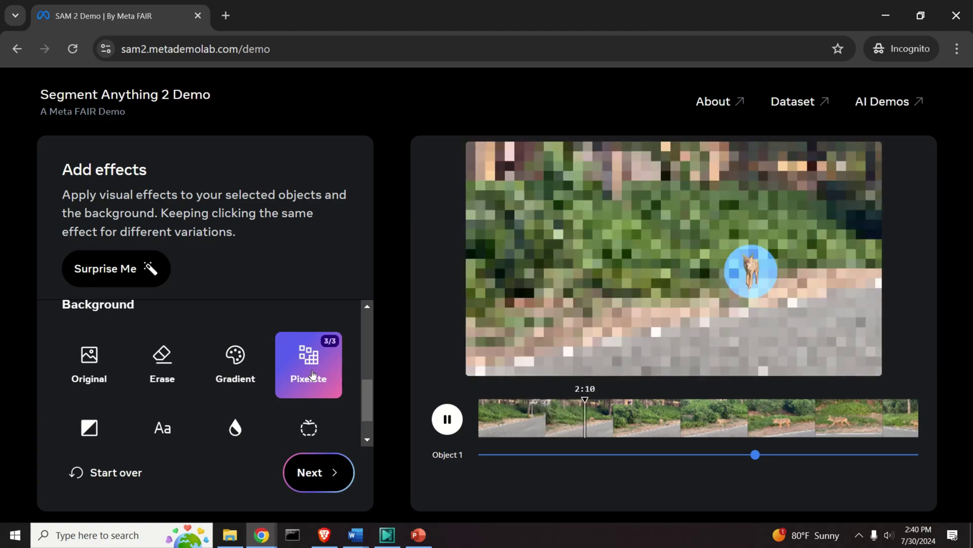
Step: Make the background grayscale, then replace it with large text and a scrolling paragraph
{"action": "left_click", "coordinate": [92, 430]}
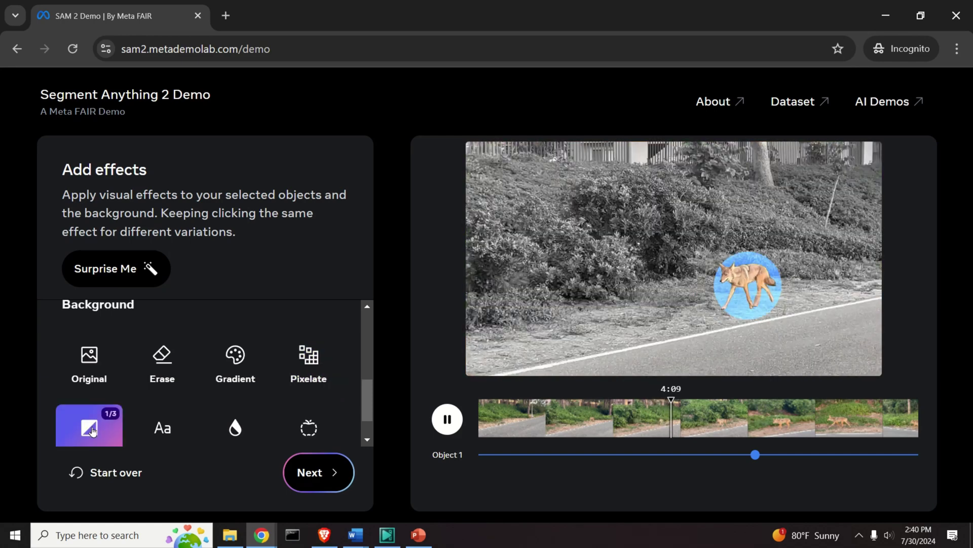
{"action": "left_click", "coordinate": [92, 430]}
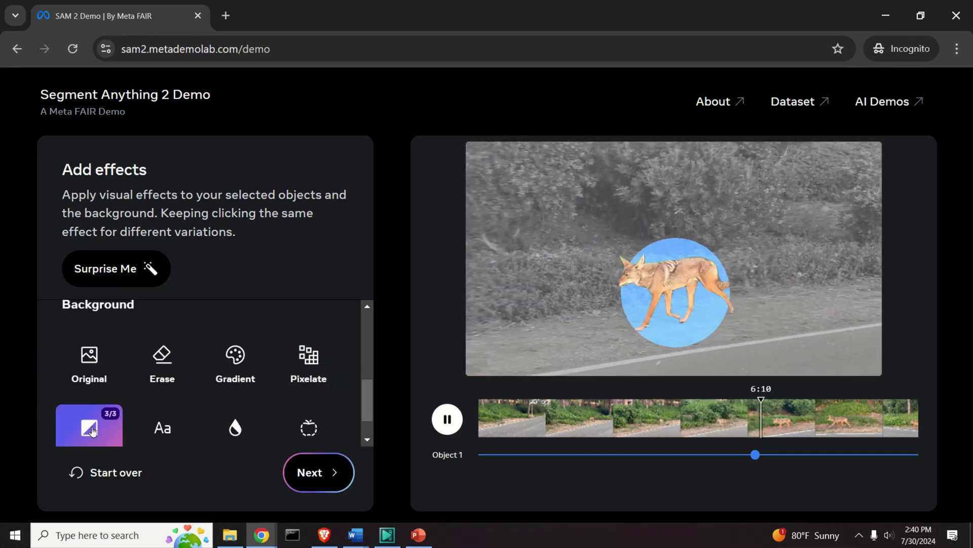
{"action": "left_click", "coordinate": [163, 434]}
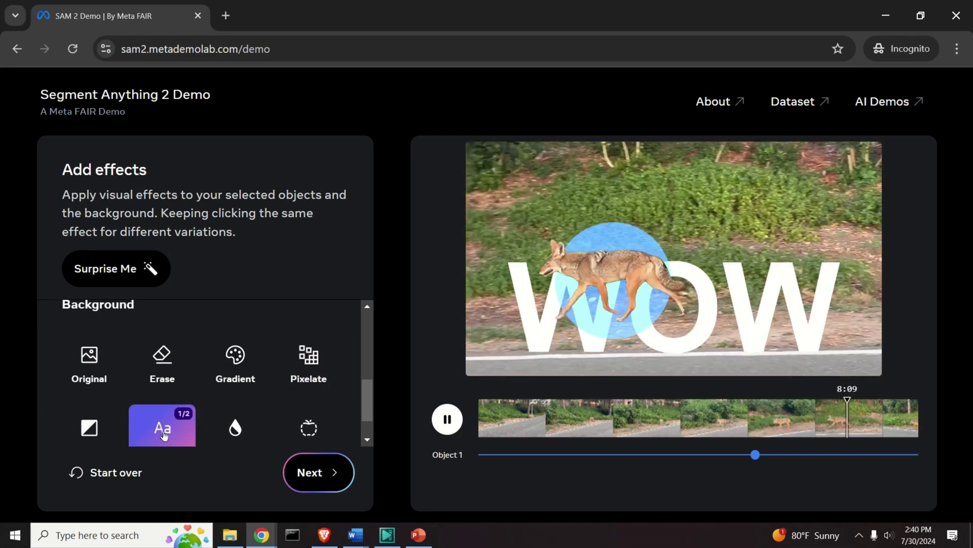
{"action": "scroll", "coordinate": [367, 403], "scroll_direction": "down", "scroll_amount": 1}
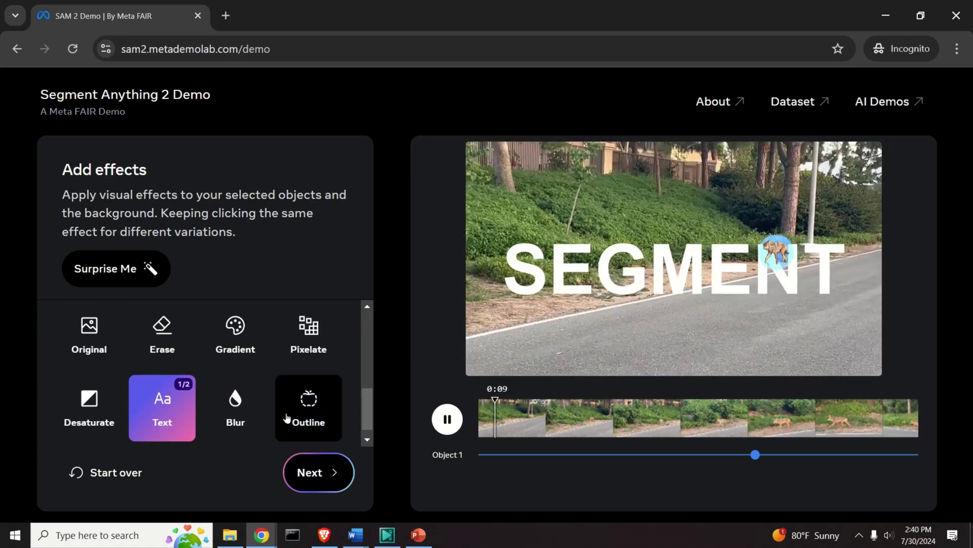
{"action": "left_click", "coordinate": [162, 405]}
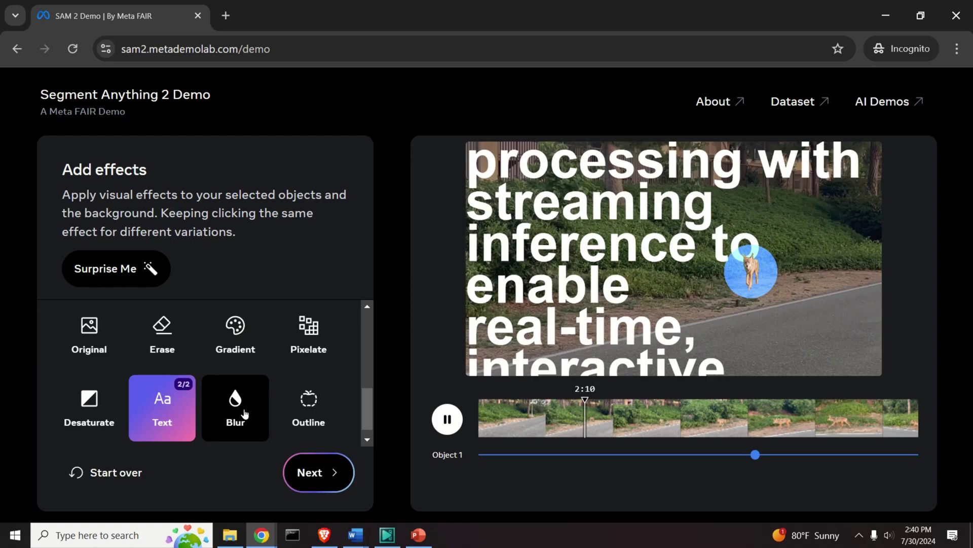
Step: Try blur and outline backgrounds, then settle on the pink-purple gradient background
{"action": "left_click", "coordinate": [245, 414]}
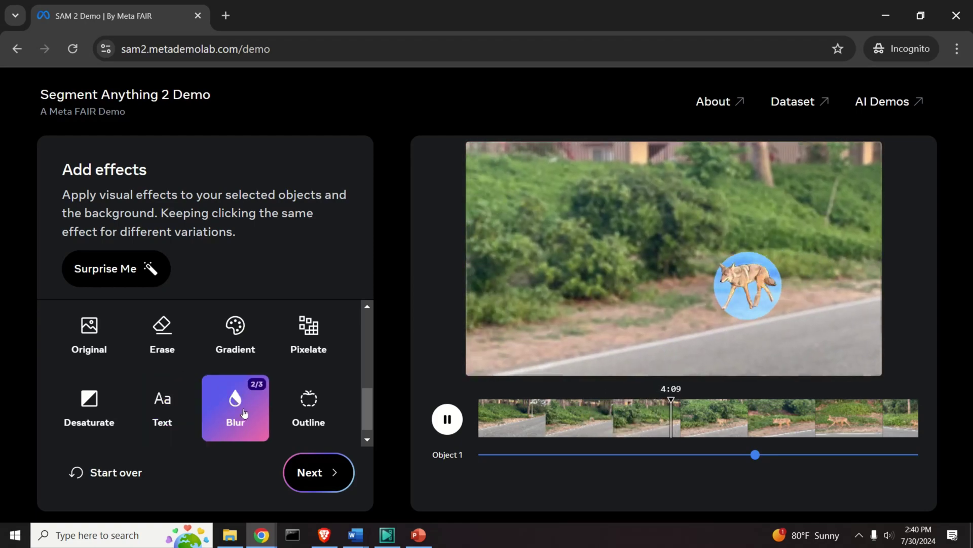
{"action": "left_click", "coordinate": [314, 412]}
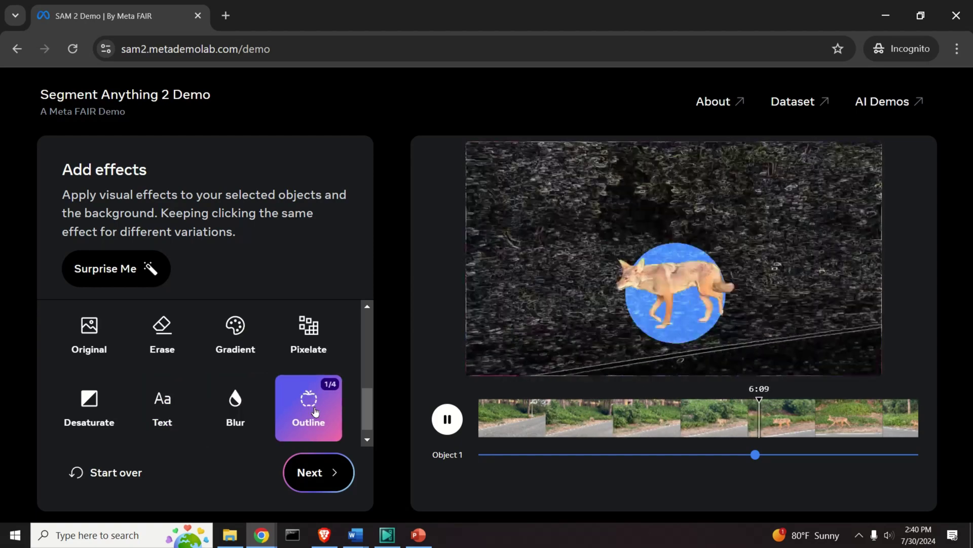
{"action": "left_click", "coordinate": [314, 412]}
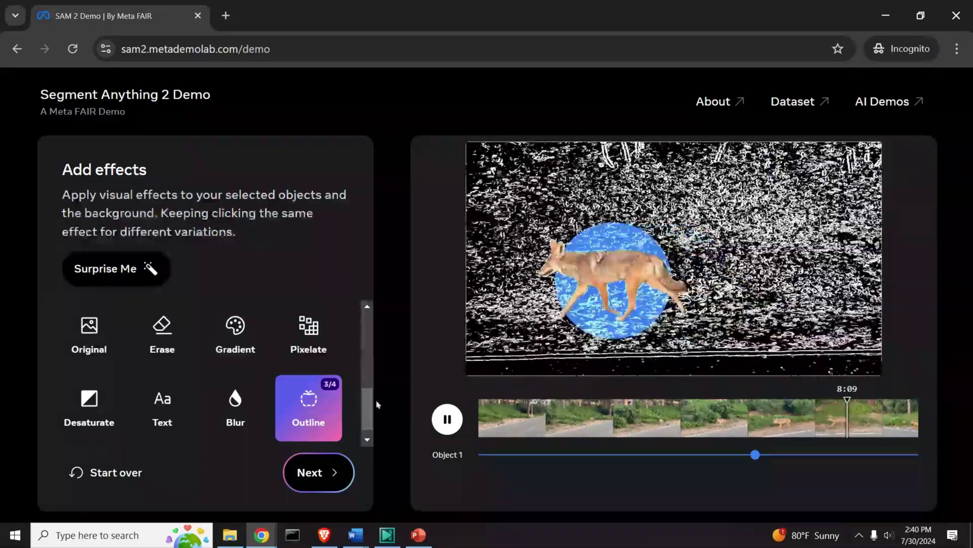
{"action": "scroll", "coordinate": [364, 406], "scroll_direction": "down", "scroll_amount": 1}
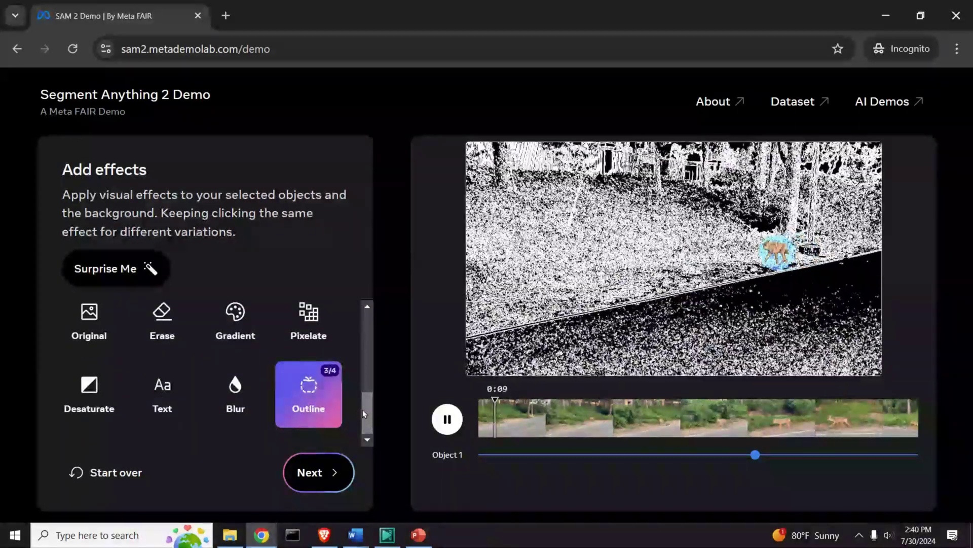
{"action": "left_click", "coordinate": [230, 342]}
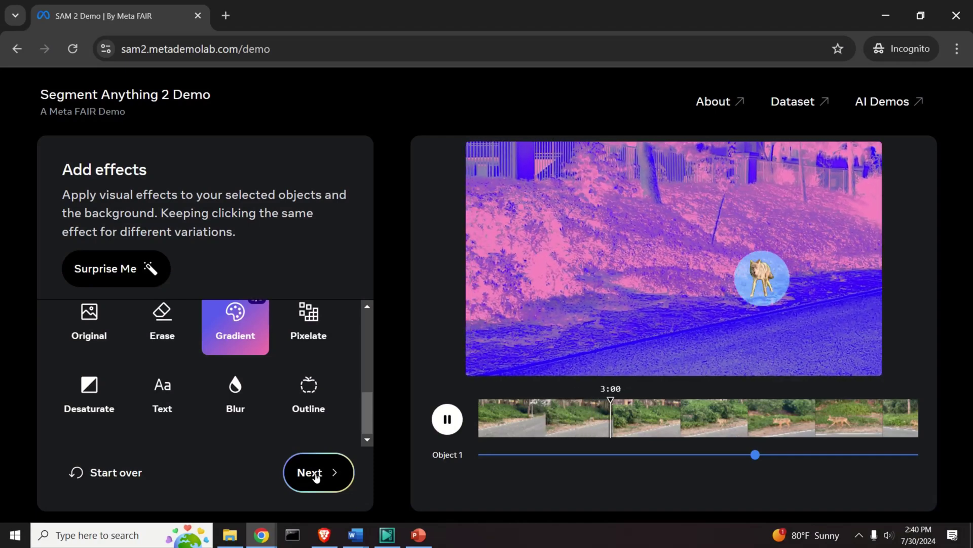
Step: Download the edited coyote video as sam2_masked_video_1722375682765.mp4 into the Downloads folder
{"action": "left_click", "coordinate": [316, 477]}
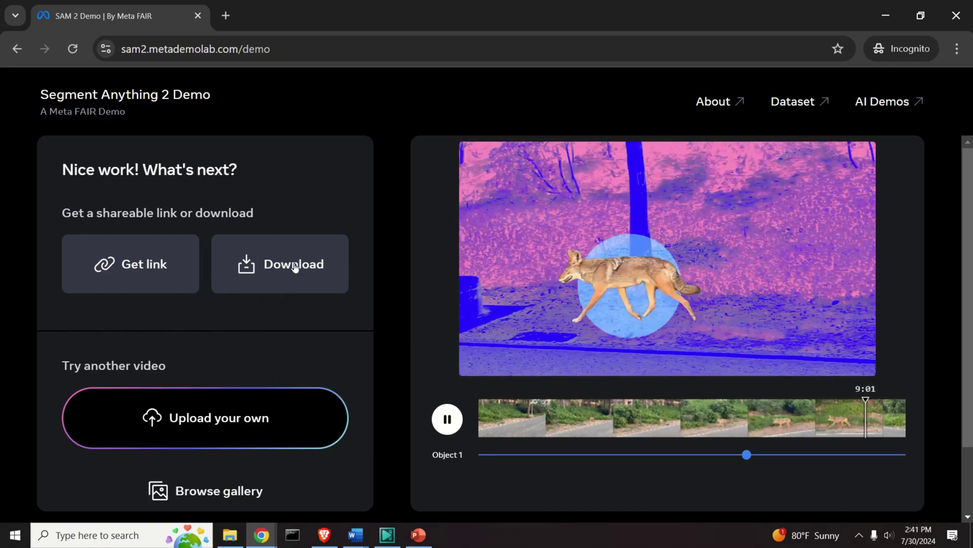
{"action": "left_click", "coordinate": [295, 268]}
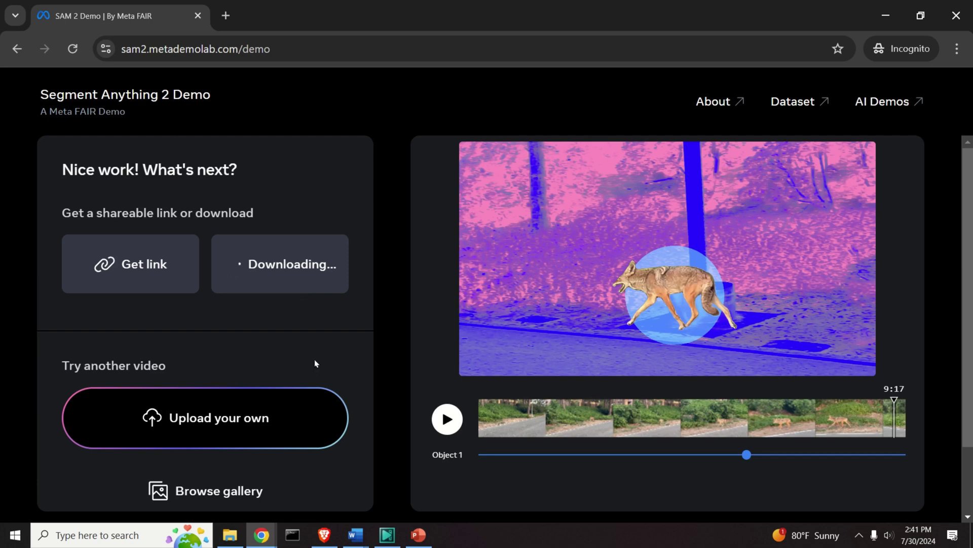
{"action": "scroll", "coordinate": [315, 363], "scroll_direction": "down", "scroll_amount": 2}
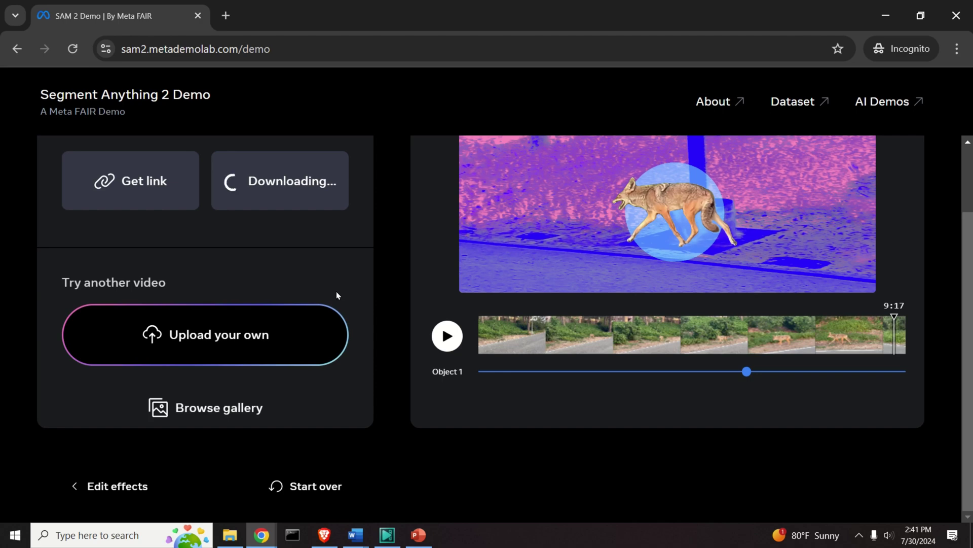
{"action": "scroll", "coordinate": [609, 241], "scroll_direction": "up", "scroll_amount": 2}
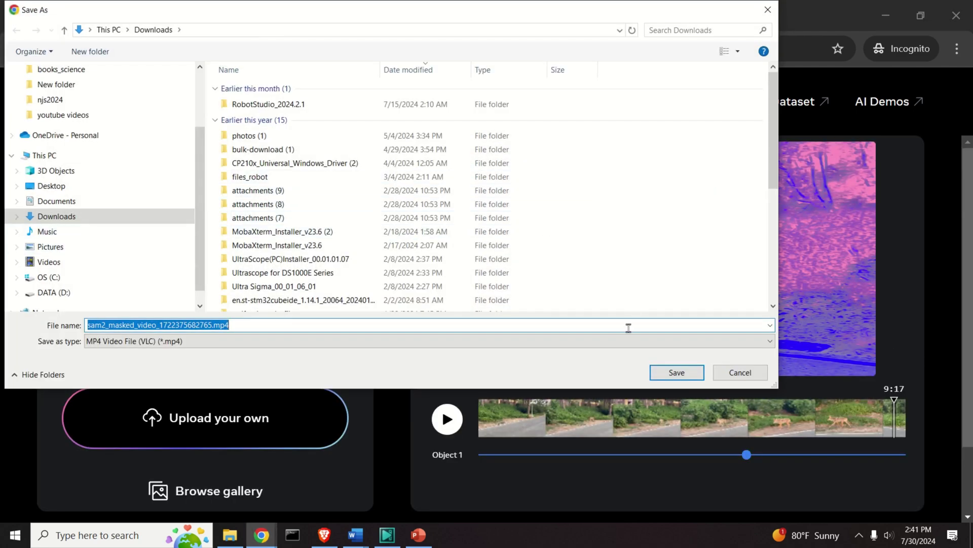
{"action": "left_click", "coordinate": [682, 373]}
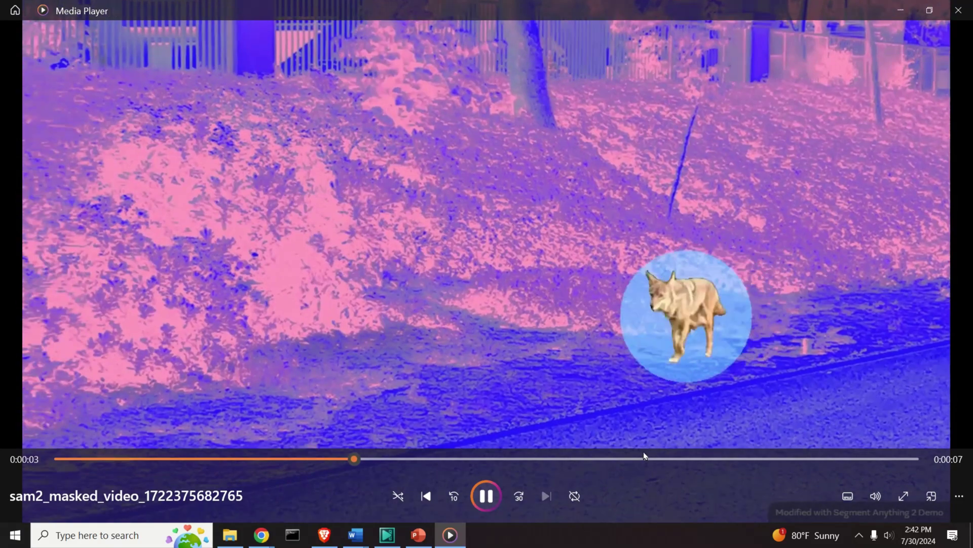
Step: Seek back and forth through the downloaded clip, from its start to about six seconds
{"action": "left_click", "coordinate": [643, 458]}
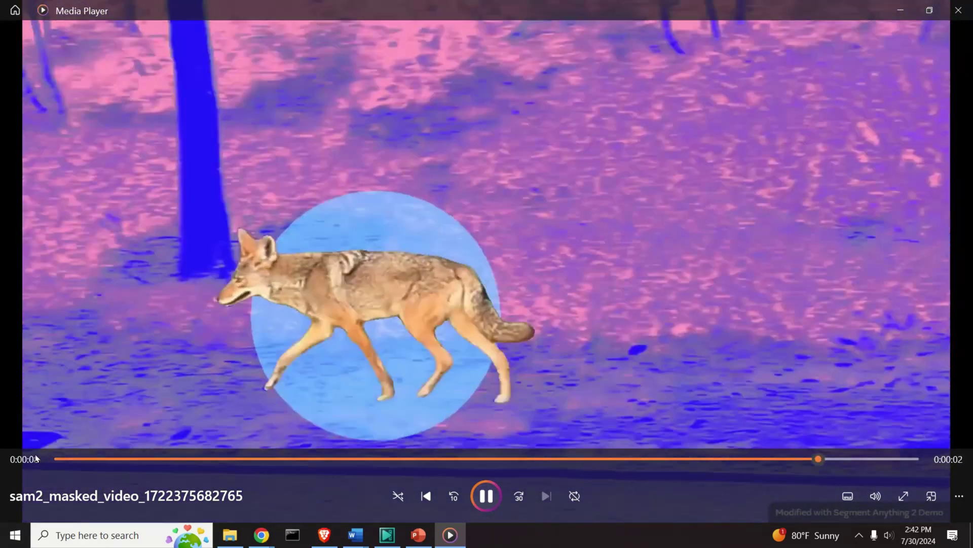
{"action": "left_click", "coordinate": [59, 458]}
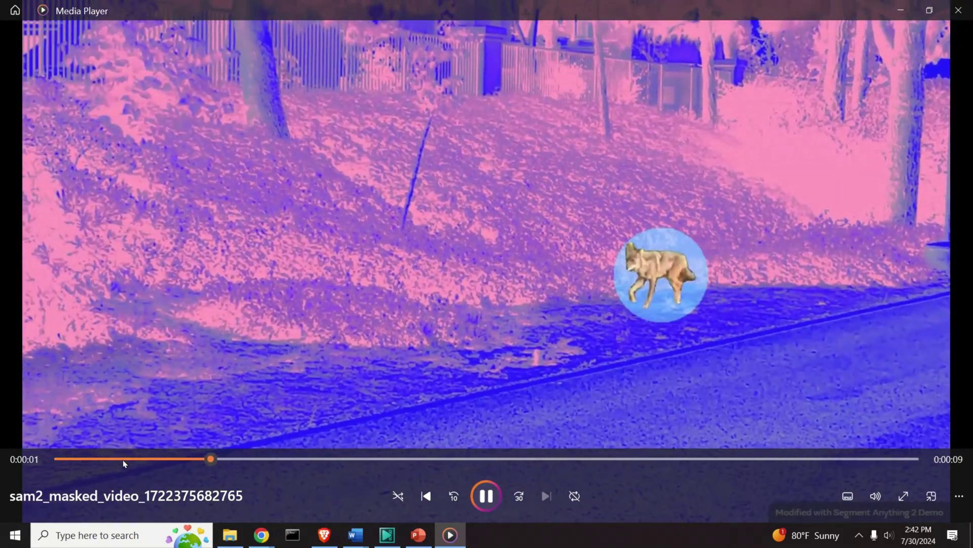
{"action": "left_click", "coordinate": [122, 459]}
{"action": "left_click", "coordinate": [96, 458]}
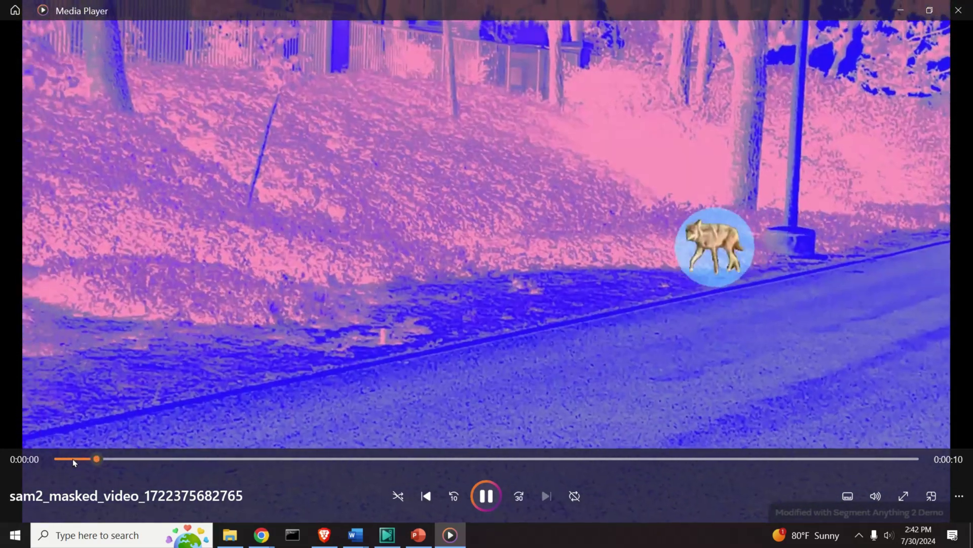
{"action": "left_click", "coordinate": [78, 459]}
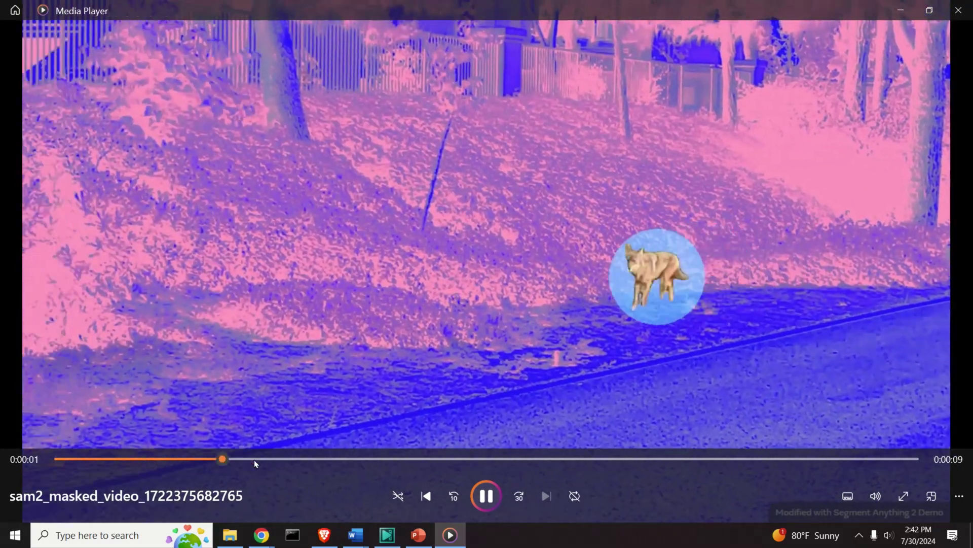
{"action": "left_click", "coordinate": [345, 459]}
{"action": "left_click", "coordinate": [461, 459]}
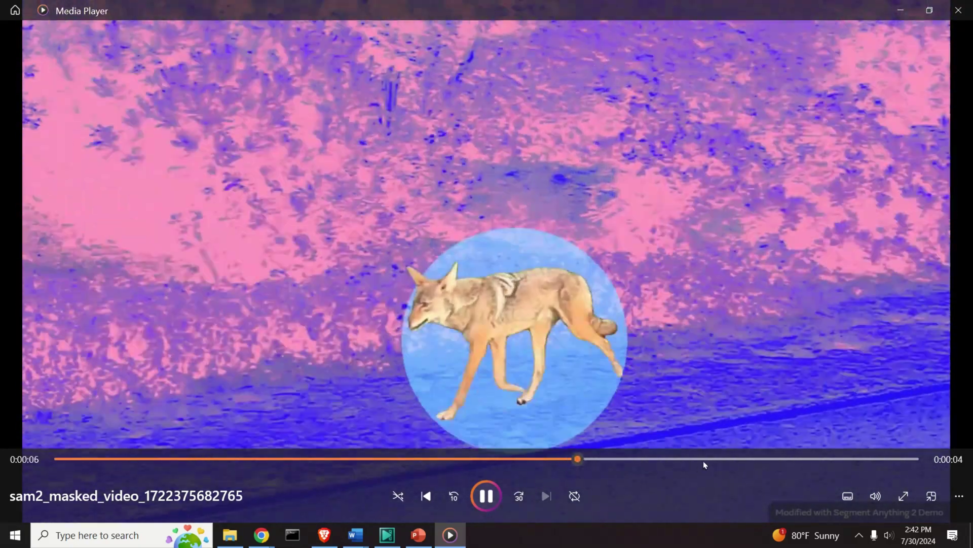
{"action": "left_click", "coordinate": [703, 459]}
{"action": "left_click", "coordinate": [845, 459]}
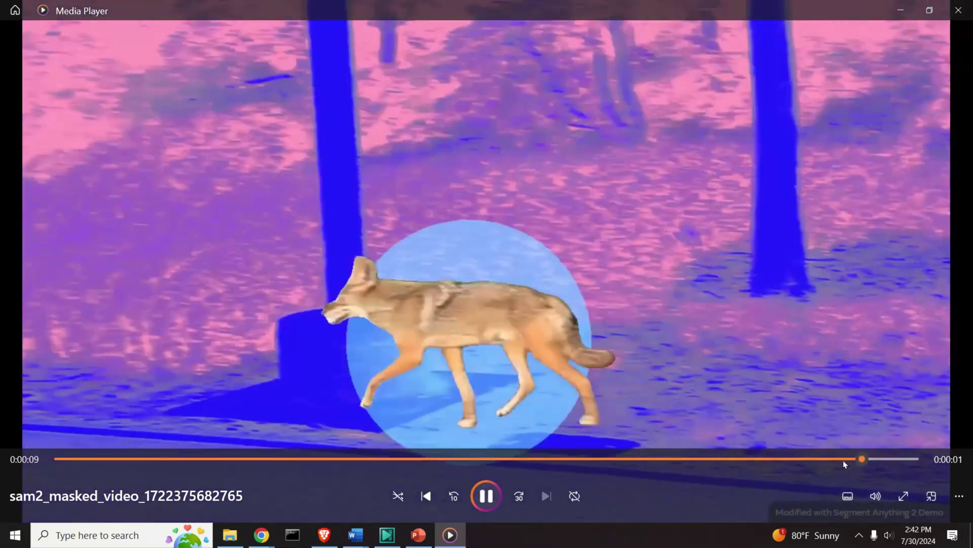
{"action": "left_click", "coordinate": [577, 458]}
{"action": "left_click", "coordinate": [173, 458]}
{"action": "left_click", "coordinate": [59, 458]}
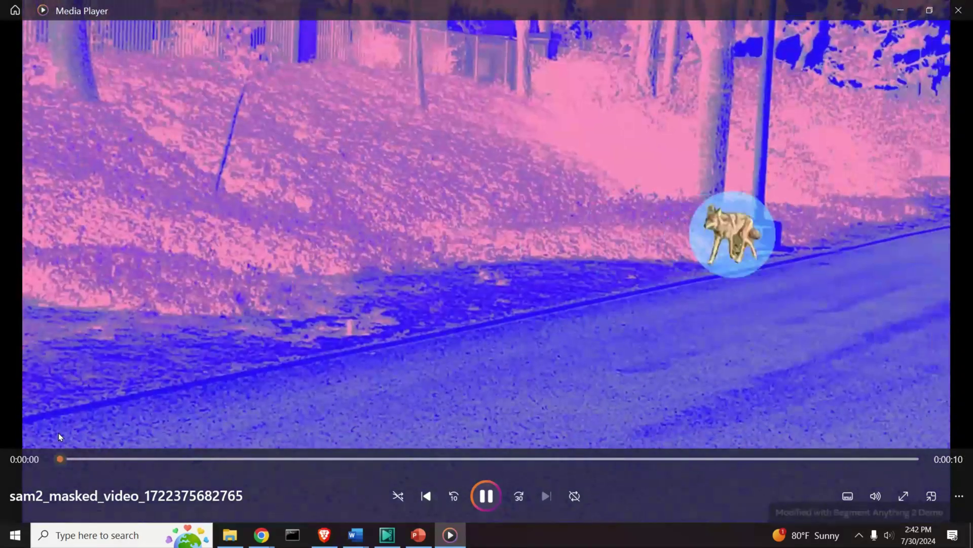
{"action": "left_click", "coordinate": [122, 458]}
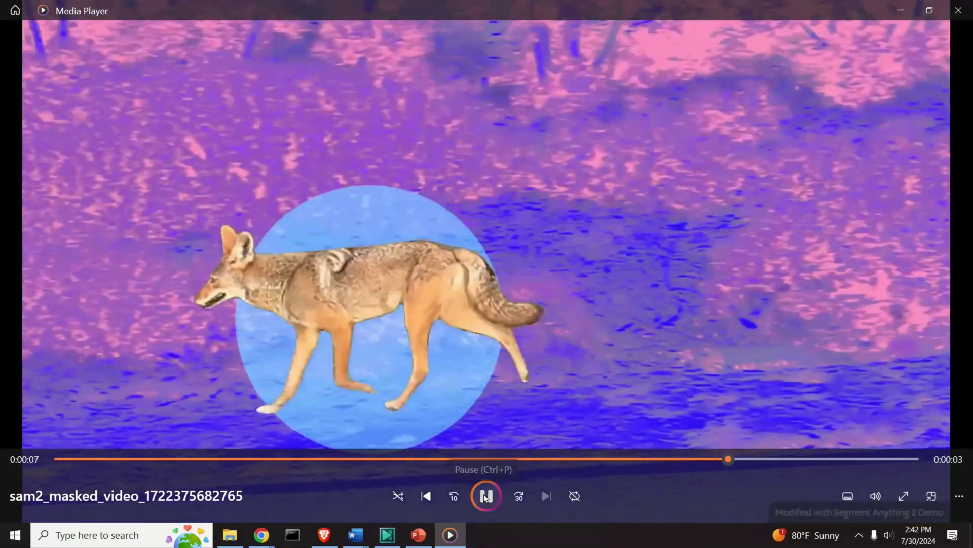
Step: Pause the coyote clip at eight seconds and scrub it back to near the start
{"action": "left_click", "coordinate": [486, 497]}
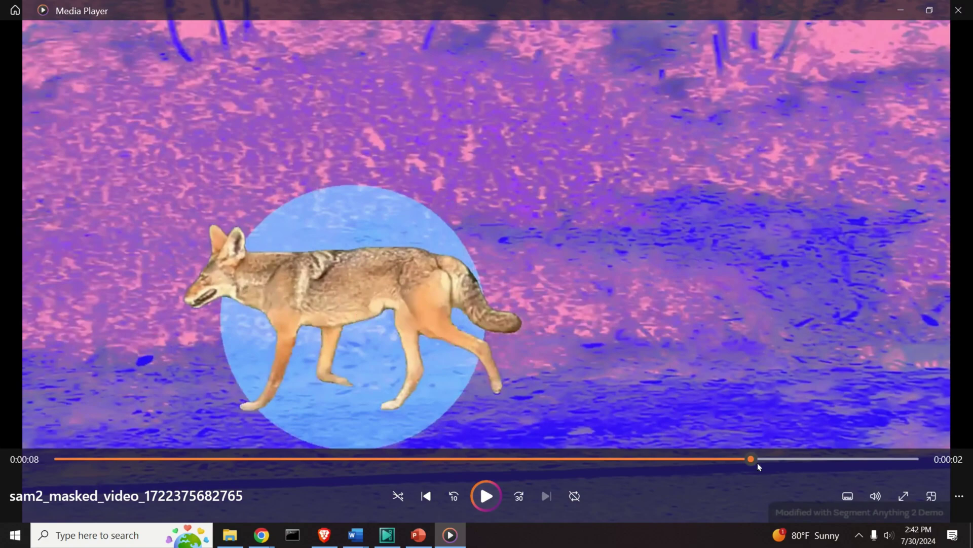
{"action": "left_click_drag", "start_coordinate": [759, 466], "coordinate": [683, 459]}
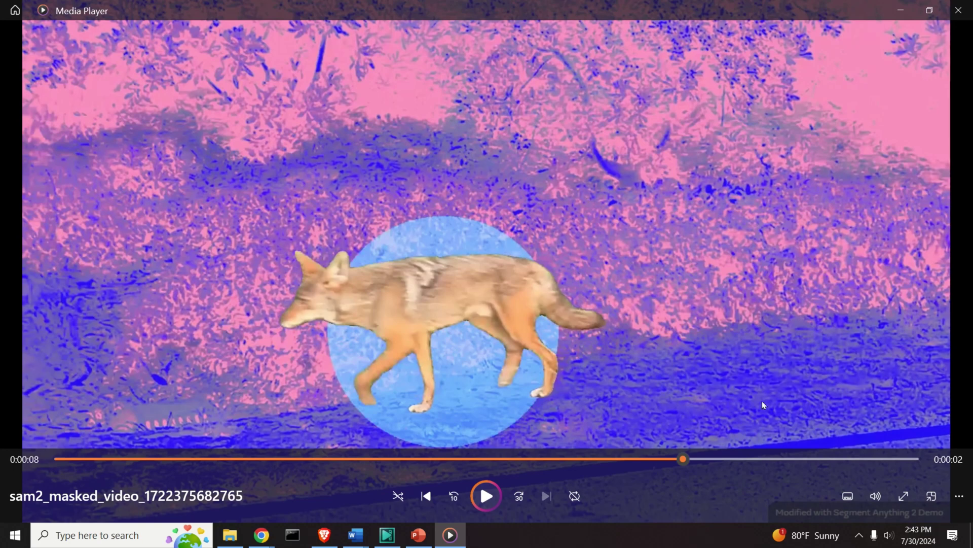
{"action": "mouse_move", "coordinate": [682, 461]}
{"action": "left_mouse_down"}
{"action": "mouse_move", "coordinate": [304, 459]}
{"action": "mouse_move", "coordinate": [87, 443]}
{"action": "mouse_move", "coordinate": [363, 426]}
{"action": "mouse_move", "coordinate": [539, 401]}
{"action": "mouse_move", "coordinate": [686, 410]}
{"action": "mouse_move", "coordinate": [720, 393]}
{"action": "mouse_move", "coordinate": [738, 412]}
{"action": "mouse_move", "coordinate": [867, 432]}
{"action": "mouse_move", "coordinate": [492, 392]}
{"action": "mouse_move", "coordinate": [195, 422]}
{"action": "mouse_move", "coordinate": [77, 461]}
{"action": "mouse_move", "coordinate": [667, 449]}
{"action": "left_mouse_up"}
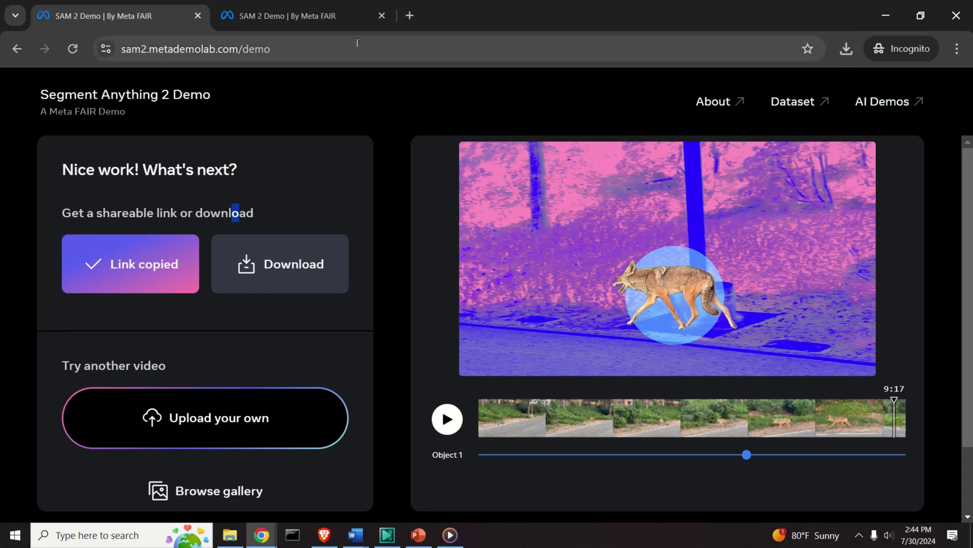
Step: Replace the second demo tab with a new tab loading the pasted share link
{"action": "left_click", "coordinate": [344, 15]}
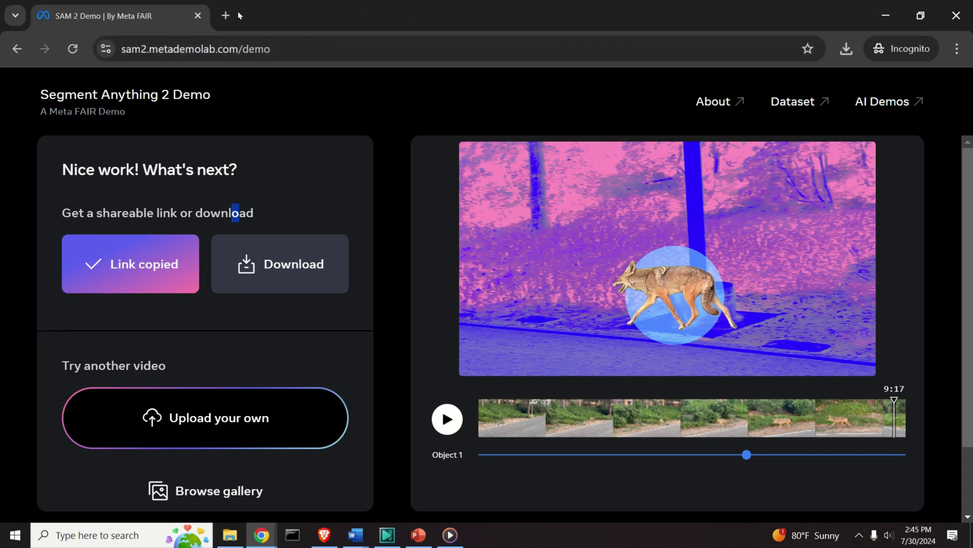
{"action": "left_click", "coordinate": [222, 15]}
{"action": "right_click", "coordinate": [249, 43]}
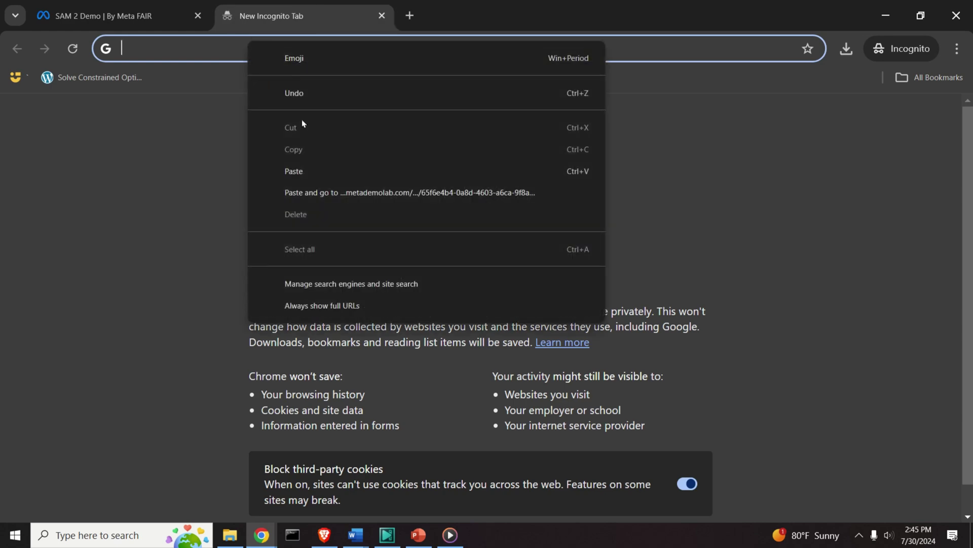
{"action": "left_click", "coordinate": [300, 169]}
{"action": "key", "text": "Return"}
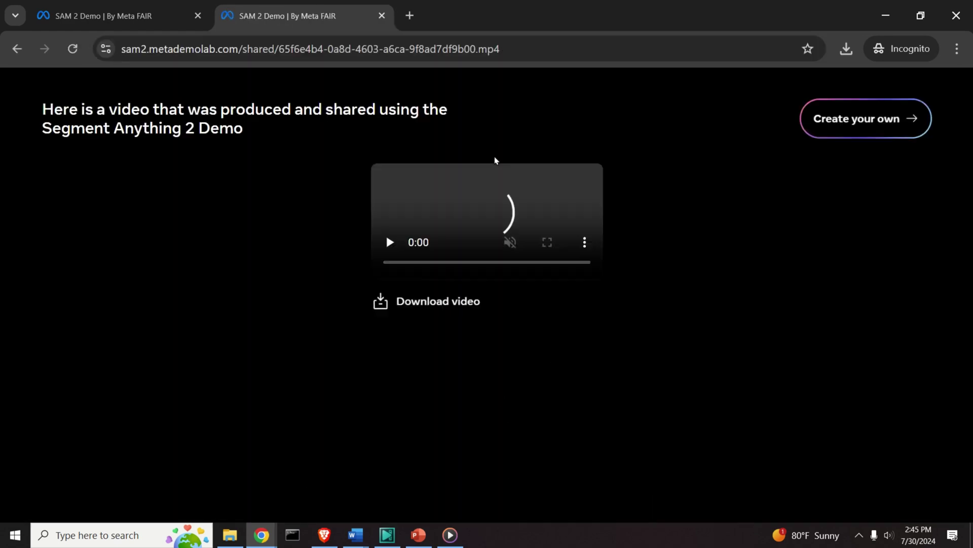
Step: Scroll the shared video page and open the video's ⋮ options menu
{"action": "scroll", "coordinate": [490, 265], "scroll_direction": "down", "scroll_amount": 4}
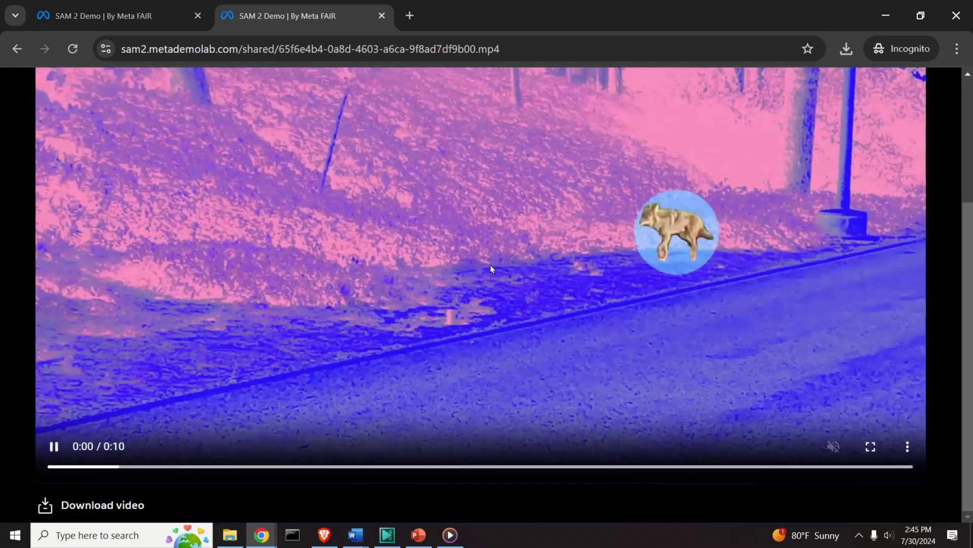
{"action": "scroll", "coordinate": [494, 264], "scroll_direction": "up", "scroll_amount": 1}
{"action": "scroll", "coordinate": [458, 309], "scroll_direction": "down", "scroll_amount": 1}
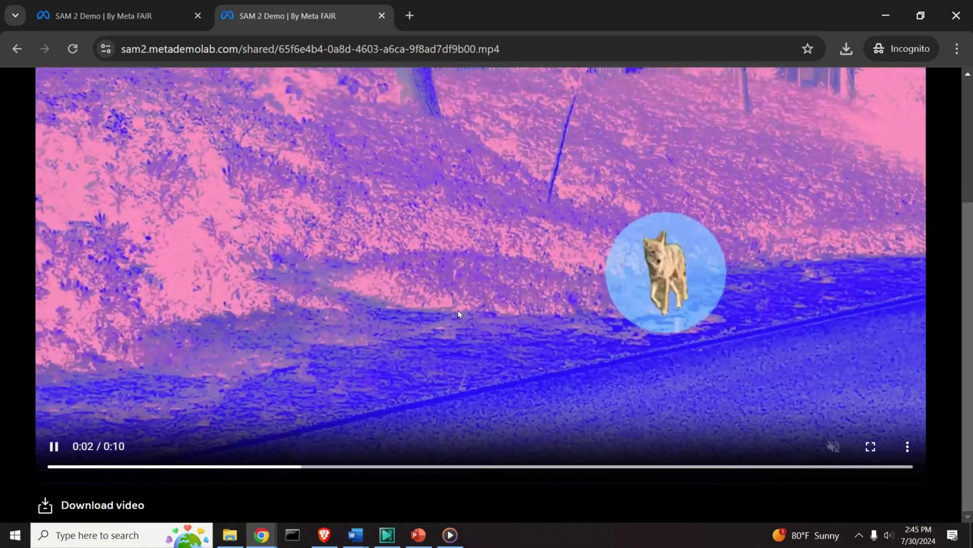
{"action": "scroll", "coordinate": [451, 311], "scroll_direction": "up", "scroll_amount": 3}
{"action": "scroll", "coordinate": [443, 263], "scroll_direction": "down", "scroll_amount": 3}
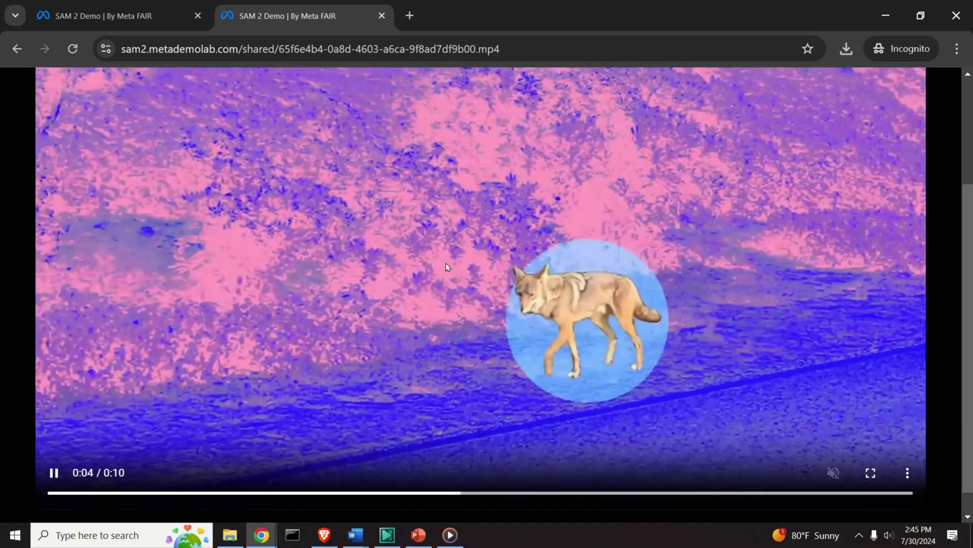
{"action": "scroll", "coordinate": [455, 263], "scroll_direction": "down", "scroll_amount": 1}
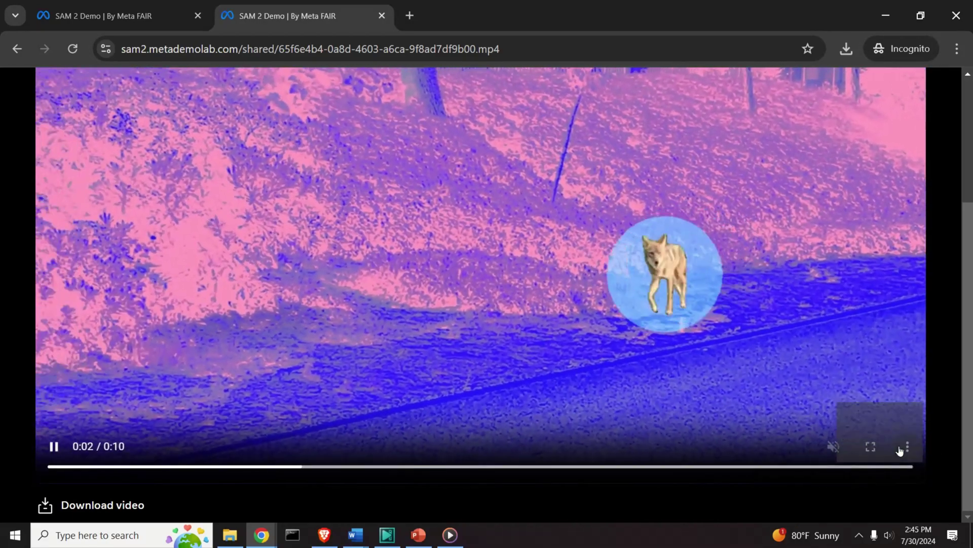
{"action": "left_click", "coordinate": [907, 446]}
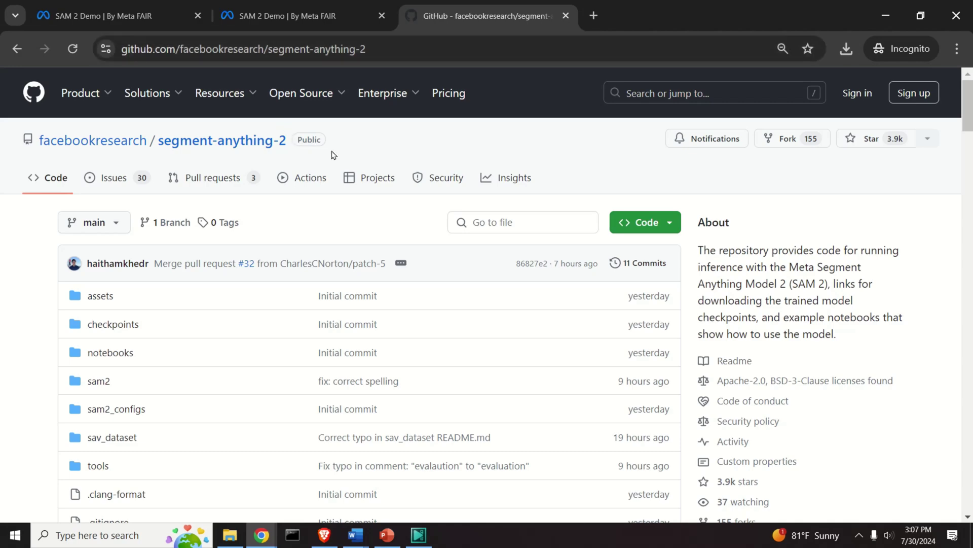
Step: Look over the segment-anything-2 file list and select its repository web address
{"action": "scroll", "coordinate": [361, 176], "scroll_direction": "down", "scroll_amount": 8}
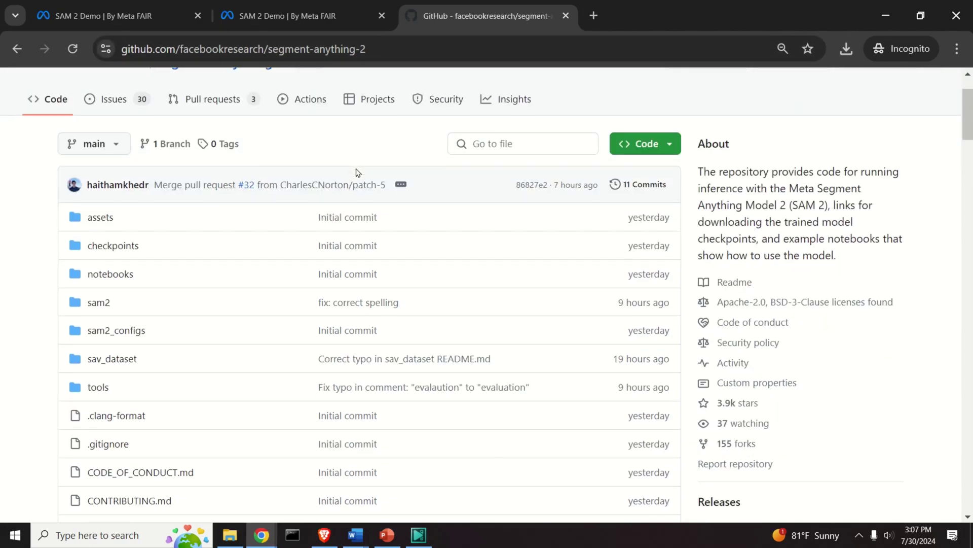
{"action": "scroll", "coordinate": [361, 176], "scroll_direction": "up", "scroll_amount": 8}
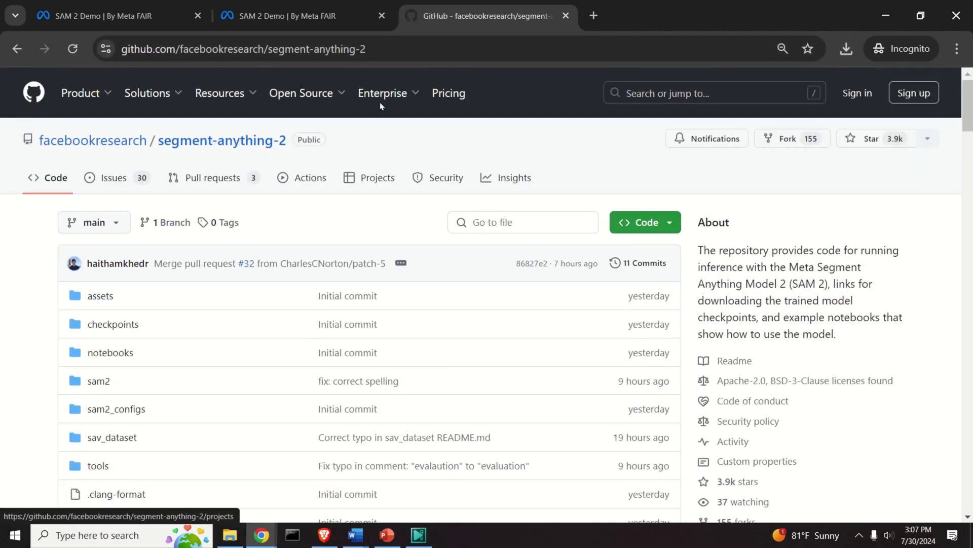
{"action": "left_click", "coordinate": [386, 49]}
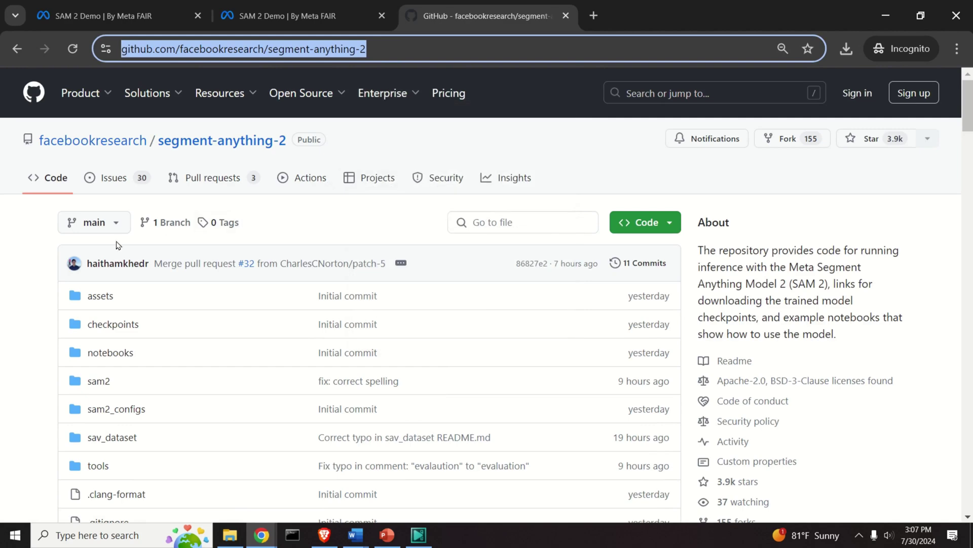
{"action": "left_click", "coordinate": [24, 283]}
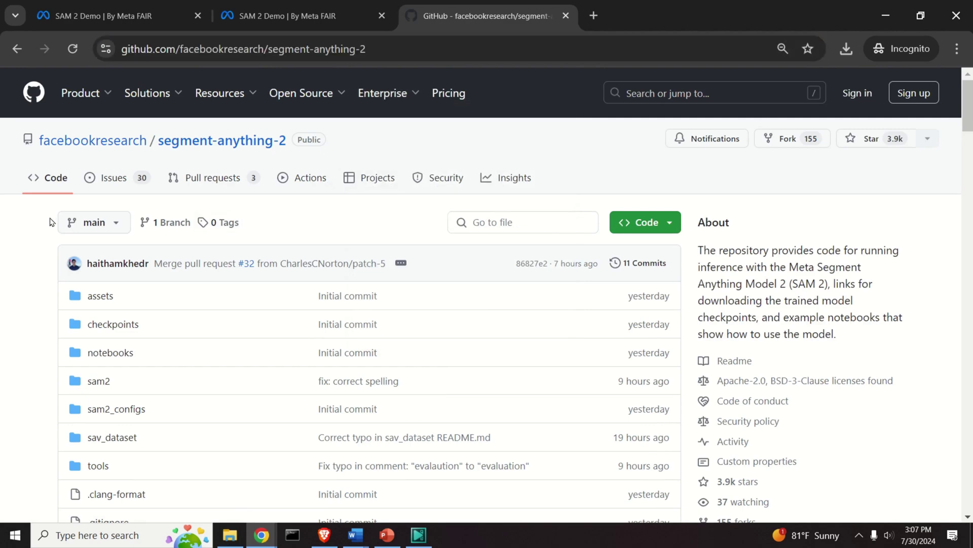
Step: Scroll the README down to the SAM 2 Installation instructions
{"action": "scroll", "coordinate": [51, 222], "scroll_direction": "down", "scroll_amount": 1}
{"action": "scroll", "coordinate": [48, 226], "scroll_direction": "down", "scroll_amount": 3}
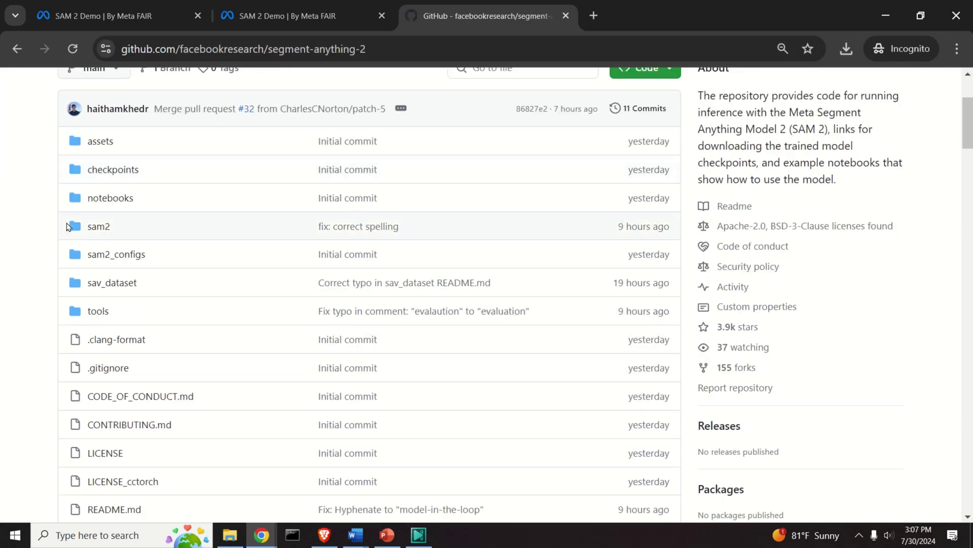
{"action": "scroll", "coordinate": [76, 219], "scroll_direction": "down", "scroll_amount": 2}
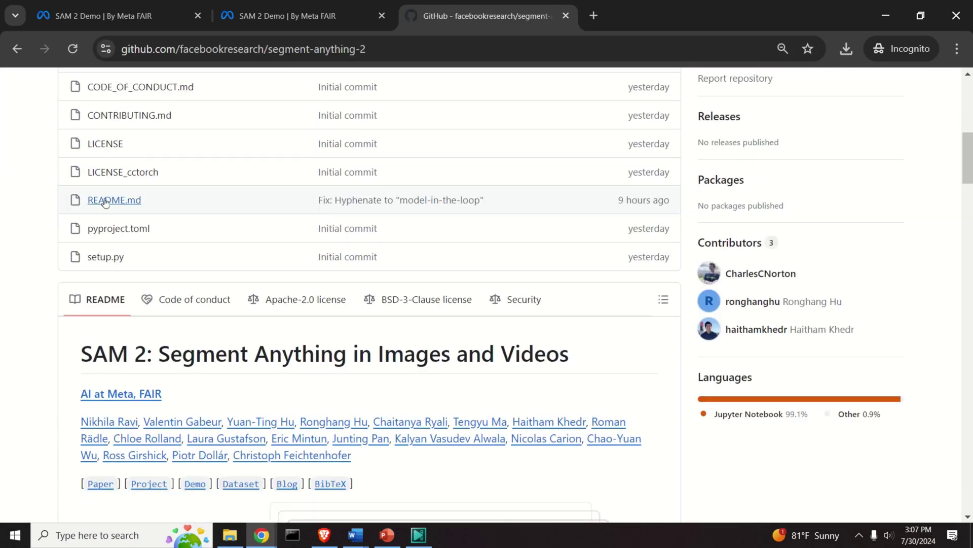
{"action": "scroll", "coordinate": [101, 196], "scroll_direction": "down", "scroll_amount": 1}
{"action": "scroll", "coordinate": [193, 174], "scroll_direction": "down", "scroll_amount": 2}
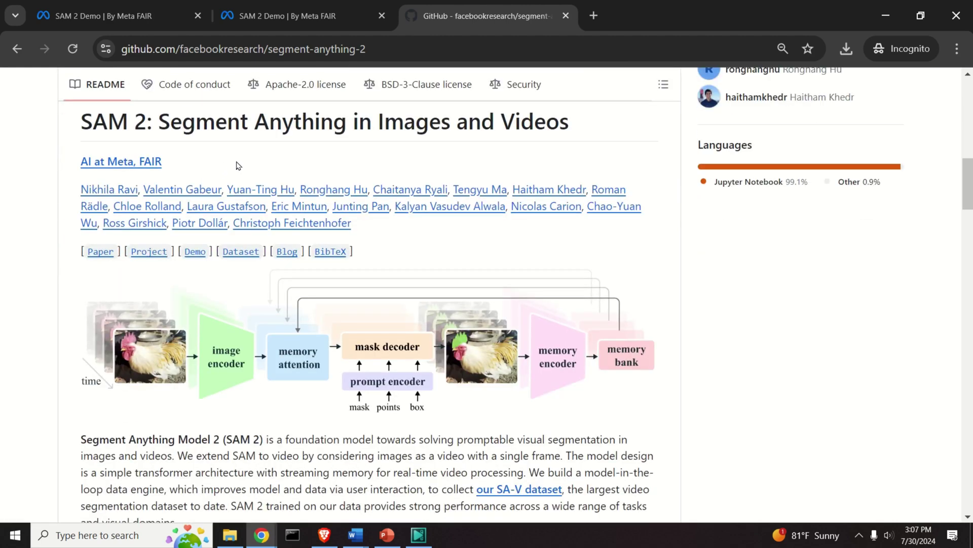
{"action": "scroll", "coordinate": [274, 219], "scroll_direction": "down", "scroll_amount": 2}
{"action": "scroll", "coordinate": [304, 216], "scroll_direction": "up", "scroll_amount": 1}
{"action": "scroll", "coordinate": [333, 213], "scroll_direction": "down", "scroll_amount": 3}
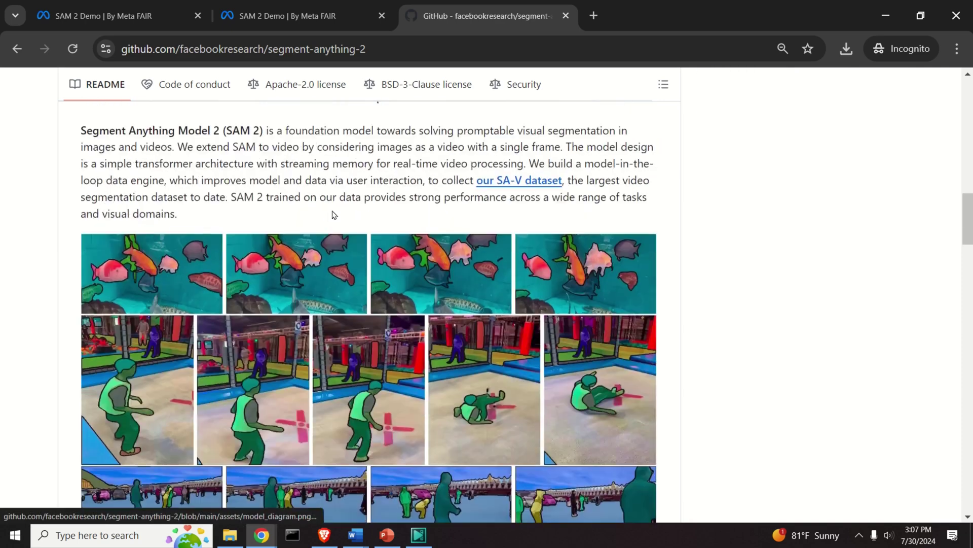
{"action": "scroll", "coordinate": [361, 197], "scroll_direction": "down", "scroll_amount": 1}
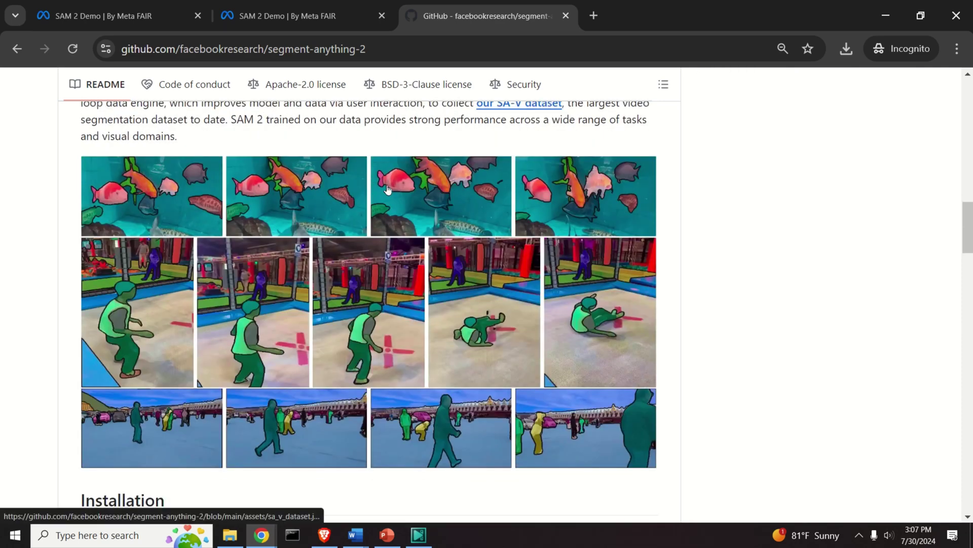
{"action": "scroll", "coordinate": [399, 188], "scroll_direction": "down", "scroll_amount": 2}
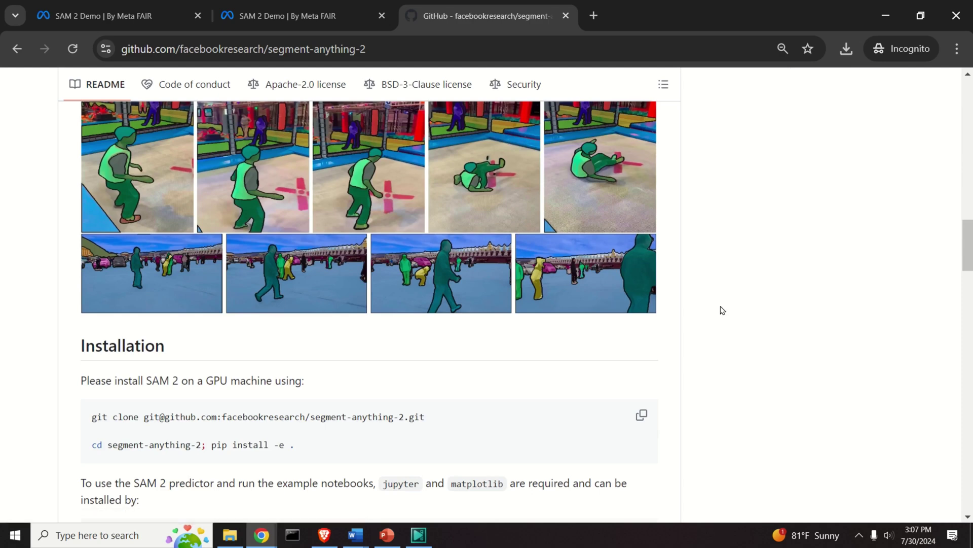
Step: Scroll past Image/Video prediction and Model Description down to License and Contributors
{"action": "scroll", "coordinate": [722, 310], "scroll_direction": "down", "scroll_amount": 2}
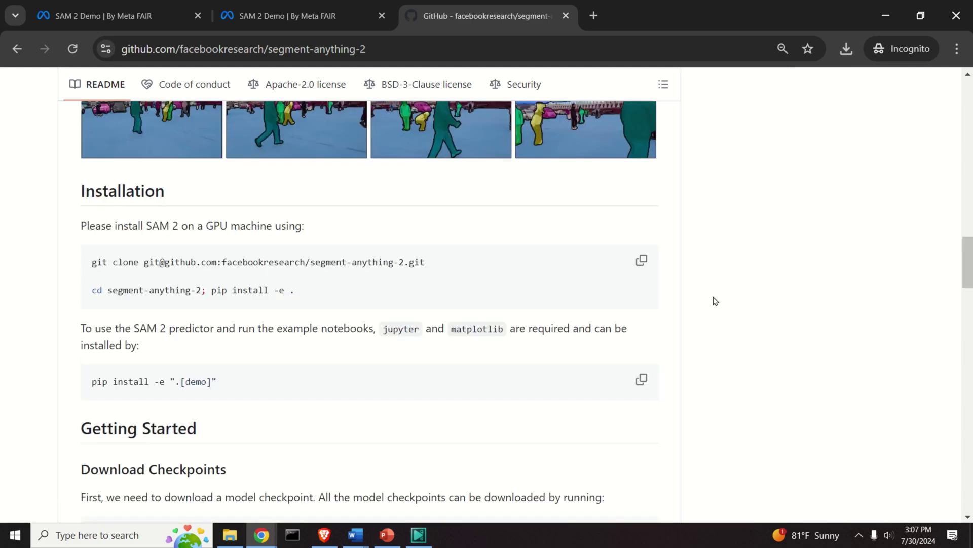
{"action": "scroll", "coordinate": [716, 301], "scroll_direction": "down", "scroll_amount": 1}
{"action": "scroll", "coordinate": [504, 219], "scroll_direction": "down", "scroll_amount": 6}
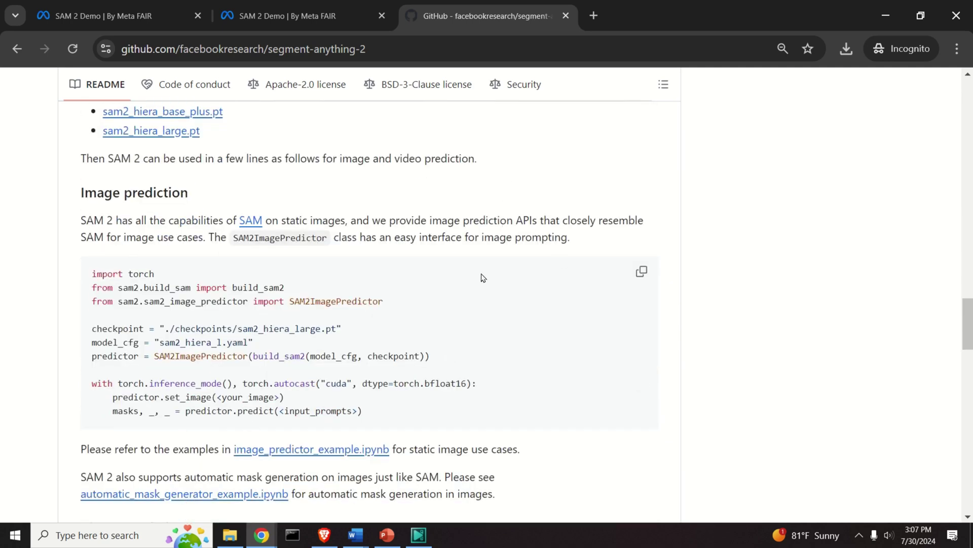
{"action": "scroll", "coordinate": [469, 276], "scroll_direction": "down", "scroll_amount": 4}
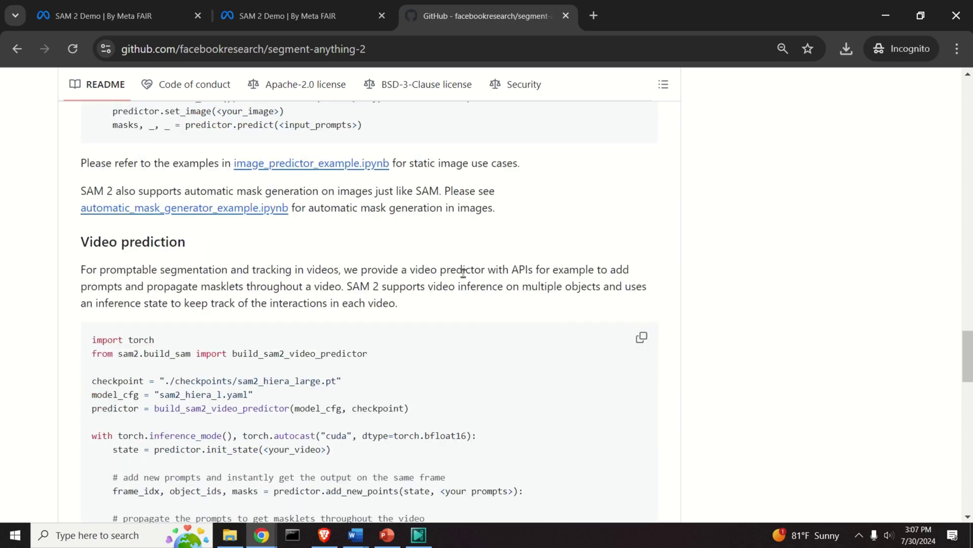
{"action": "scroll", "coordinate": [466, 275], "scroll_direction": "down", "scroll_amount": 4}
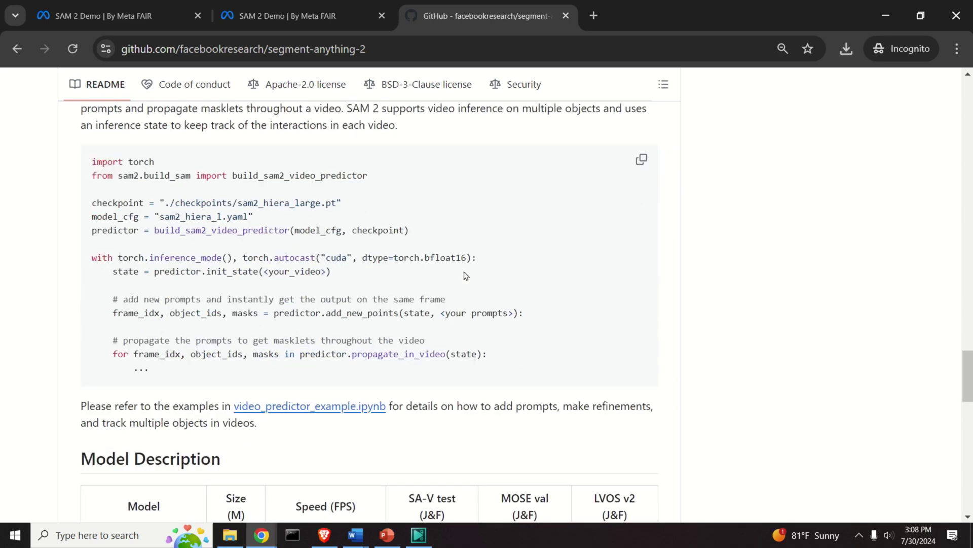
{"action": "scroll", "coordinate": [467, 267], "scroll_direction": "down", "scroll_amount": 3}
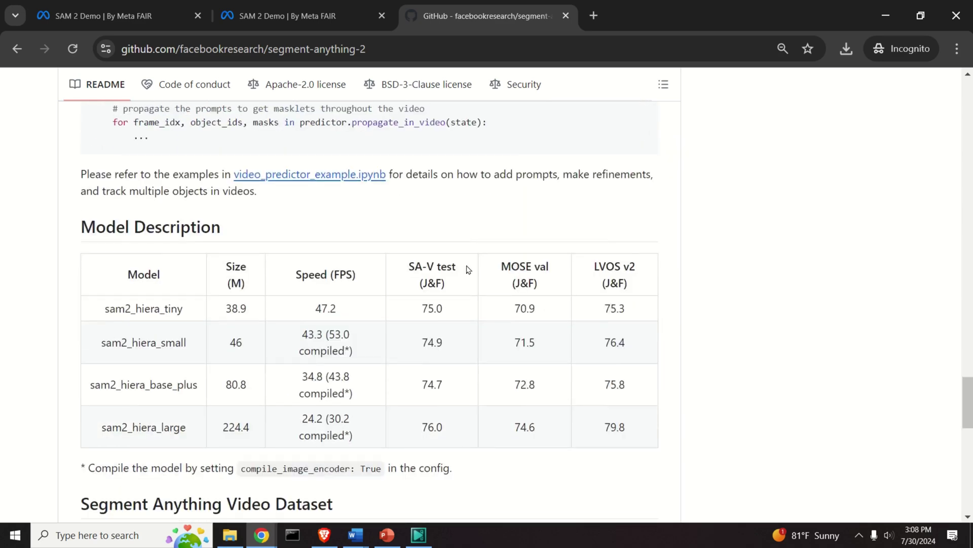
{"action": "scroll", "coordinate": [461, 205], "scroll_direction": "down", "scroll_amount": 4}
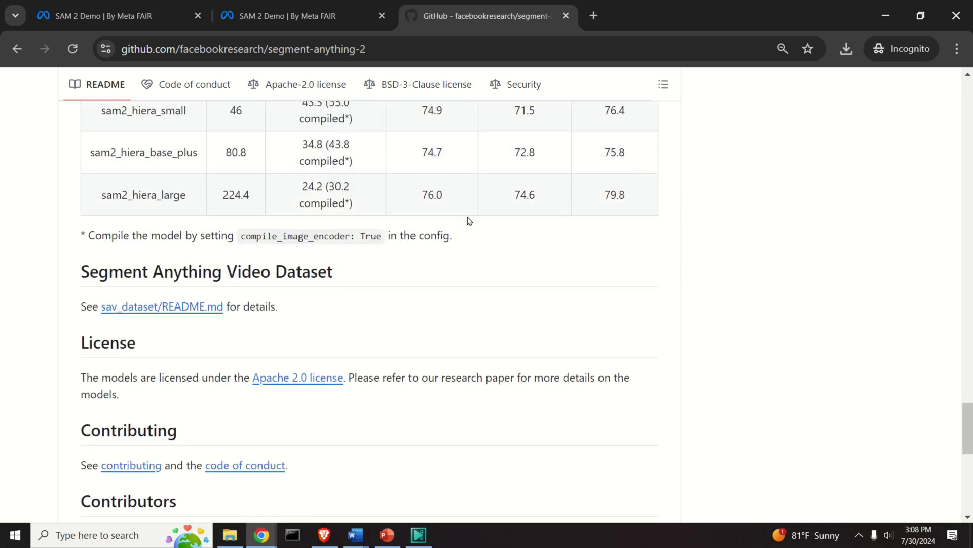
{"action": "scroll", "coordinate": [474, 223], "scroll_direction": "down", "scroll_amount": 3}
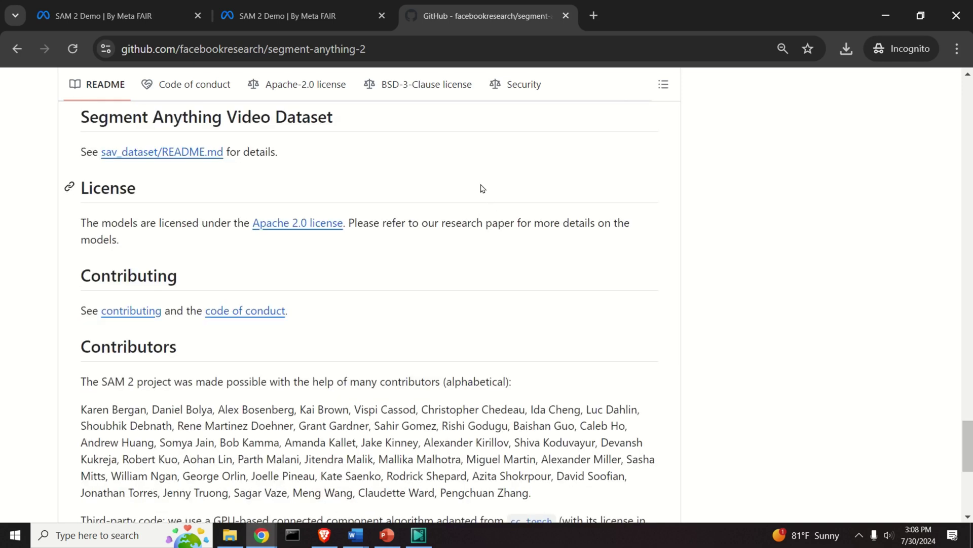